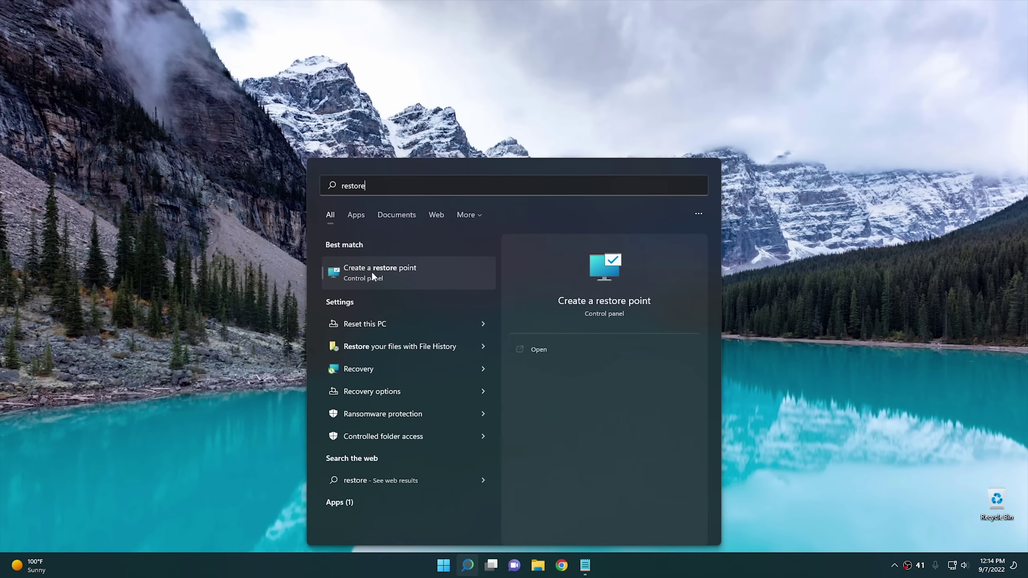
# Create a system restore point described as "Reg hacks" and close the system protection settings.
pyautogui.click(368, 272)
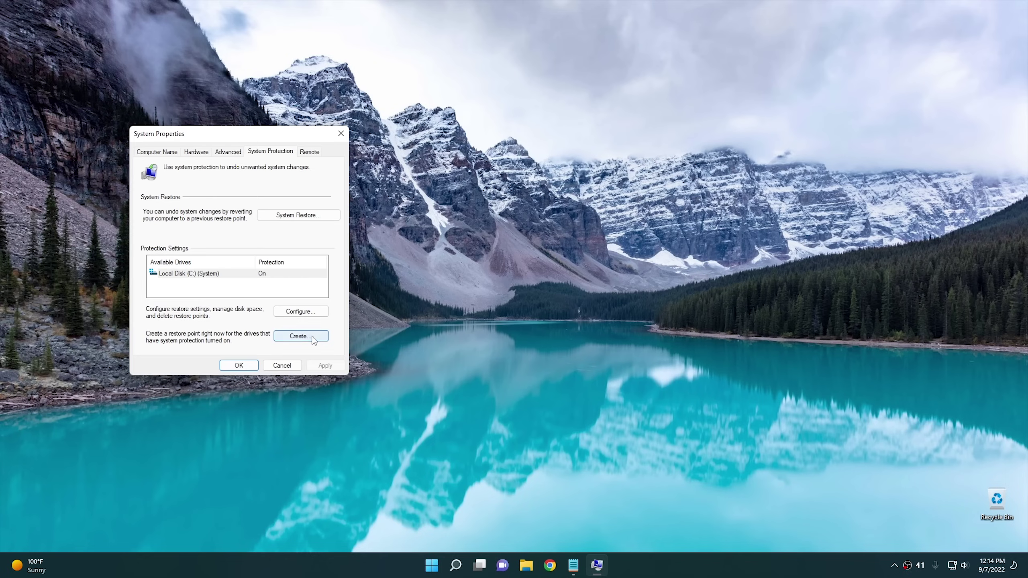
pyautogui.click(301, 337)
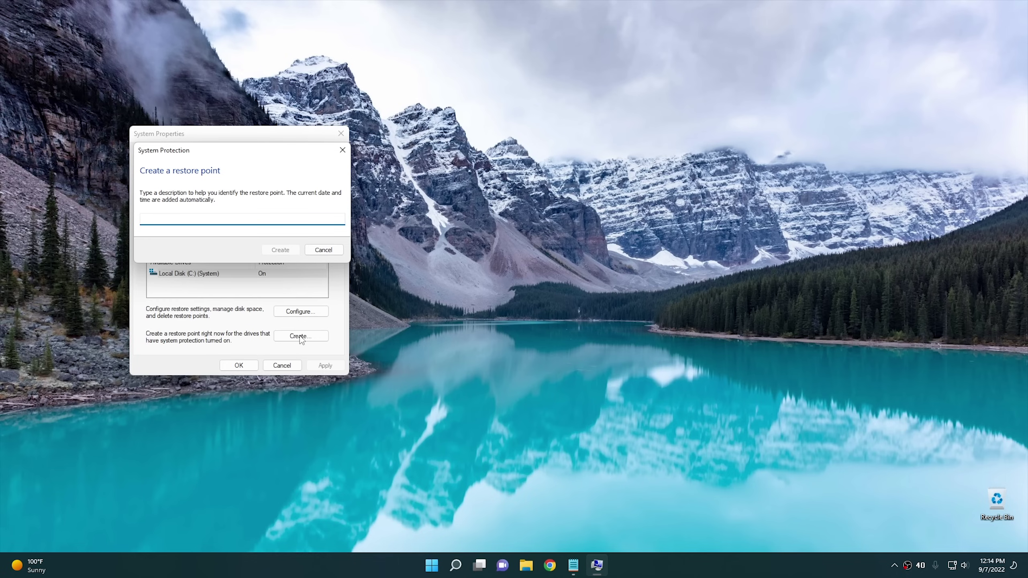
pyautogui.write('Reg hacks')
pyautogui.click(280, 250)
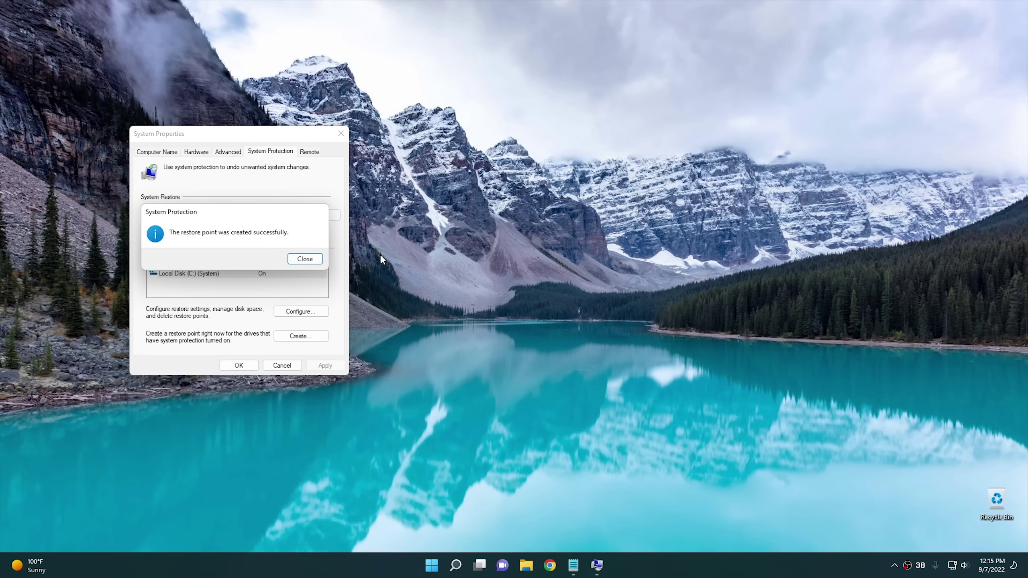
pyautogui.click(305, 258)
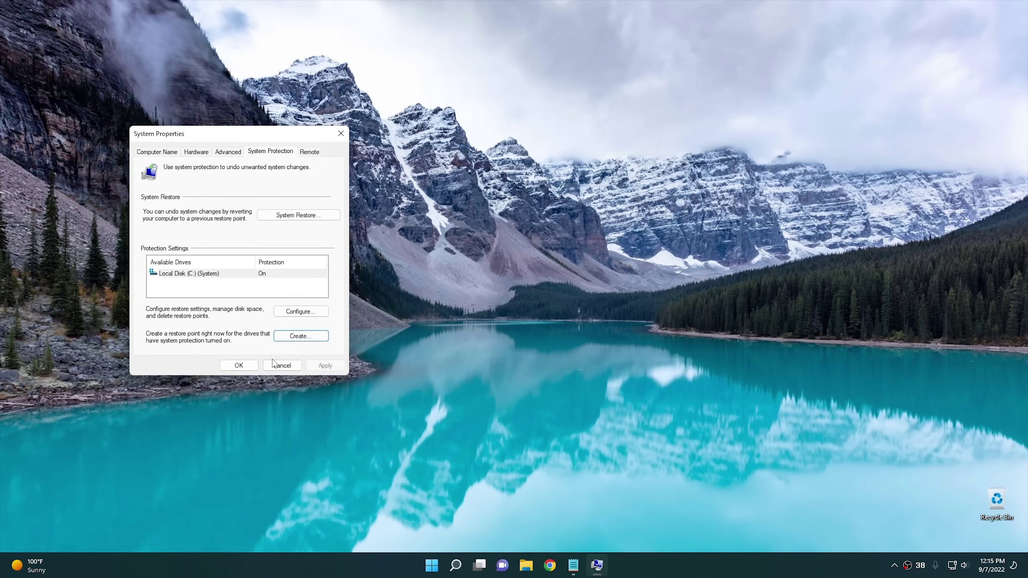
pyautogui.click(239, 367)
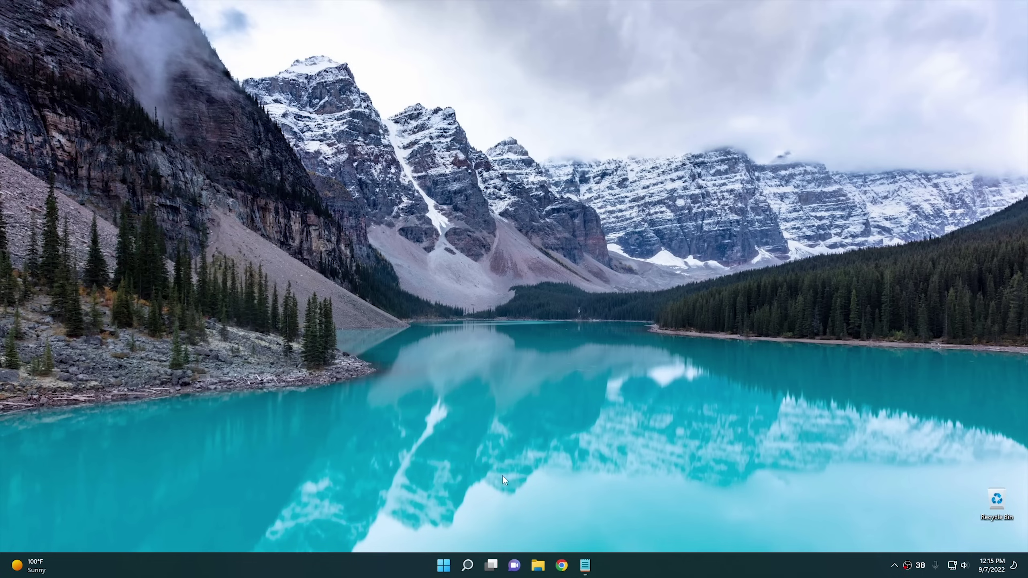
# Find regedit through Windows search and open Registry Editor, allowing it to make changes to the device.
pyautogui.click(468, 566)
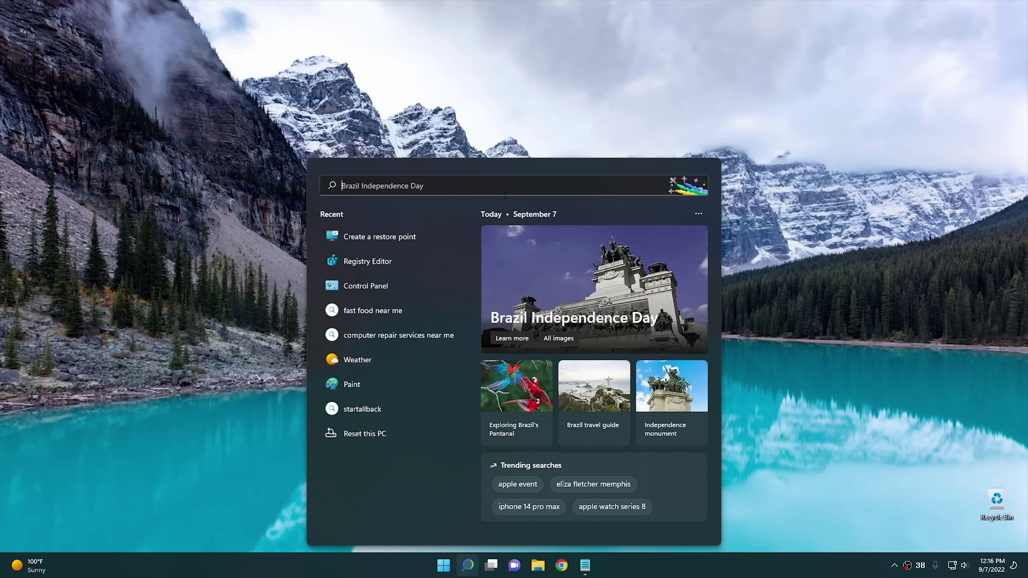
pyautogui.click(445, 570)
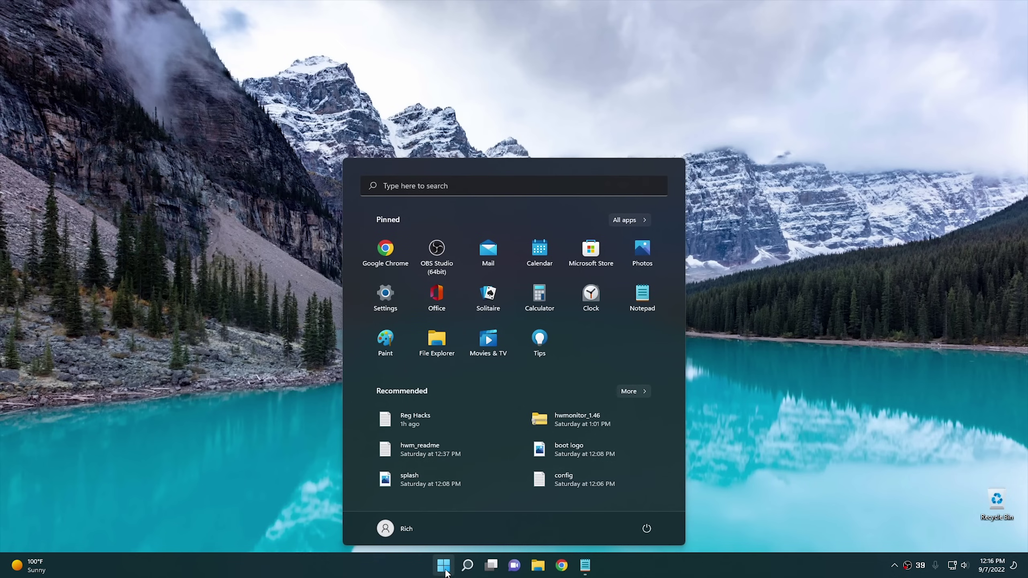
pyautogui.write('regedit')
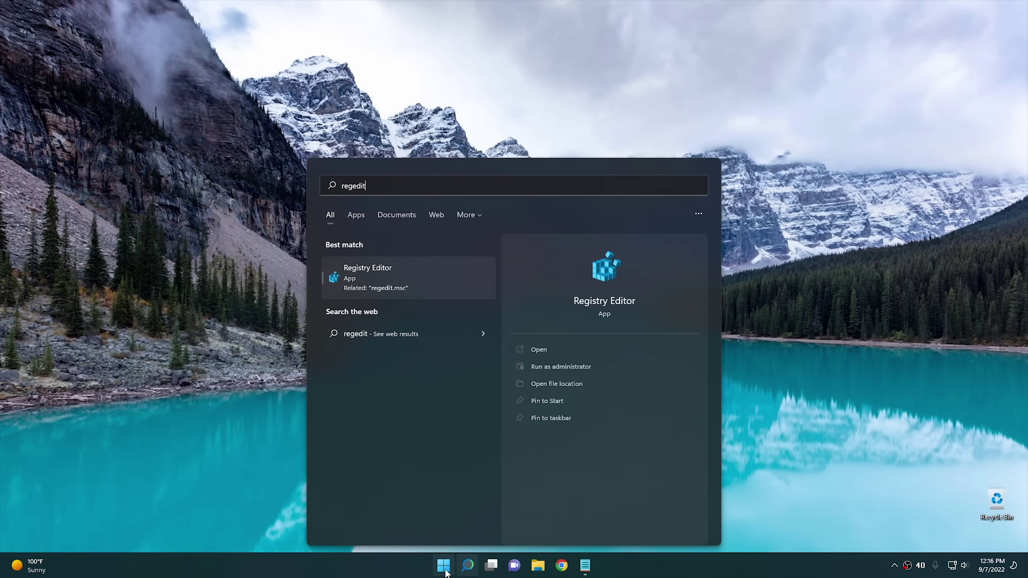
pyautogui.press('Return')
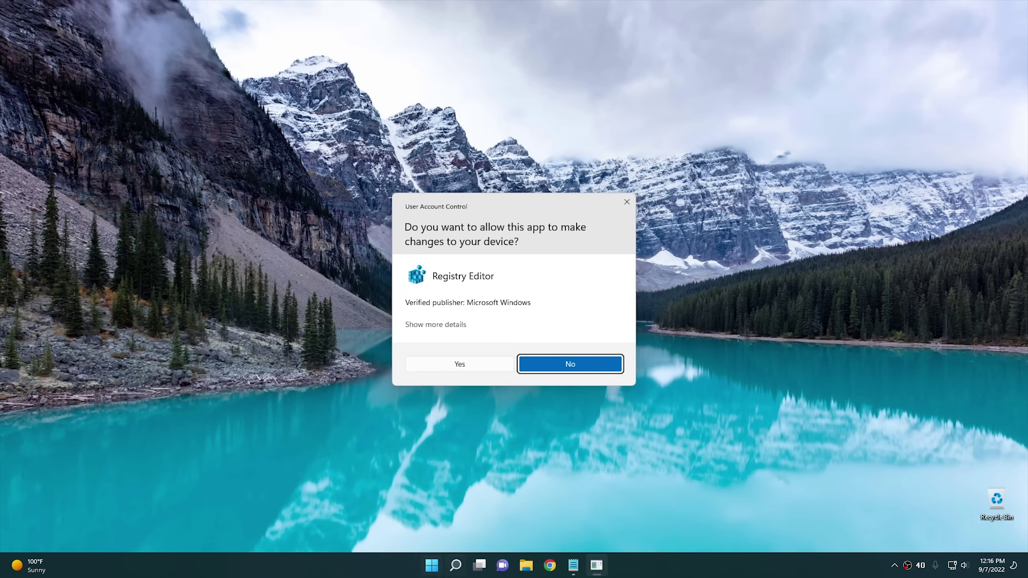
pyautogui.click(457, 368)
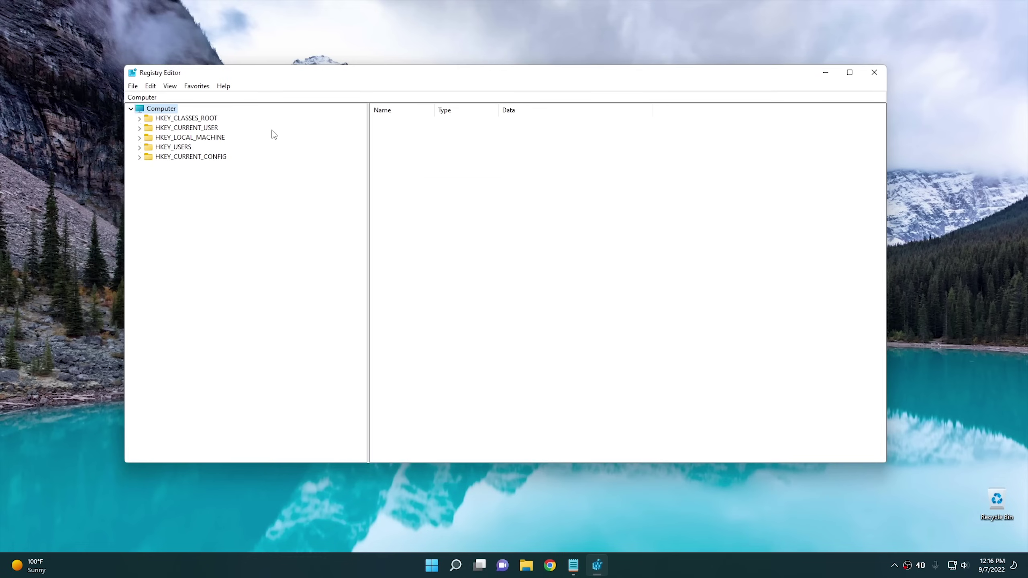
# Go to the registry key HKEY_CURRENT_USER\Software\Microsoft\Windows\CurrentVersion\SearchSettings.
pyautogui.doubleClick(198, 128)
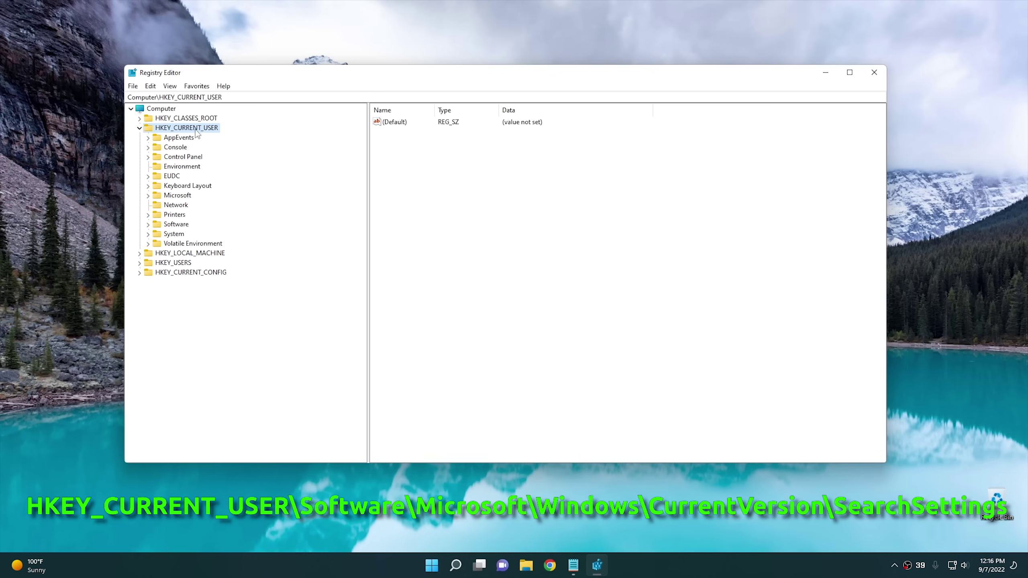
pyautogui.doubleClick(183, 226)
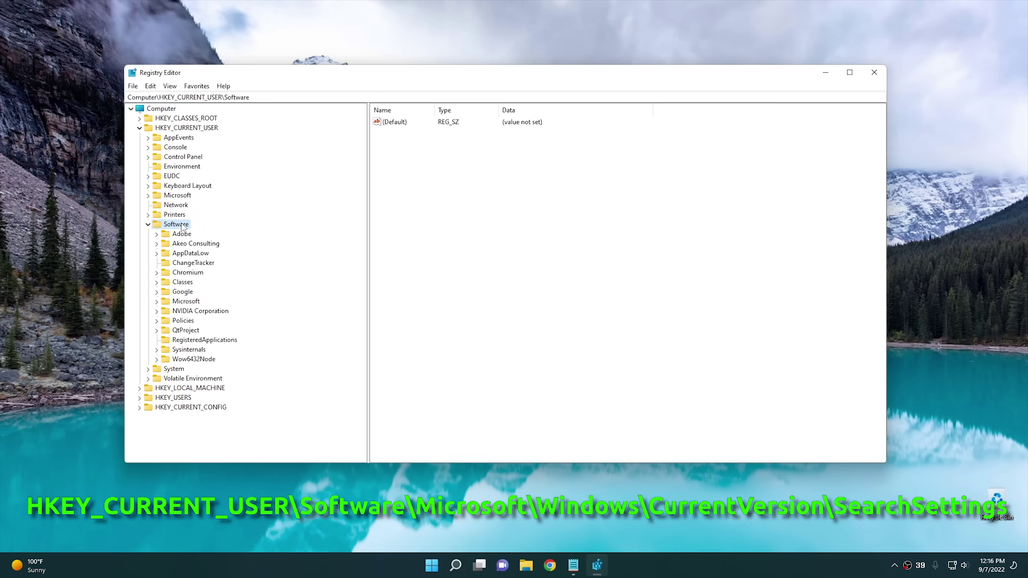
pyautogui.doubleClick(190, 301)
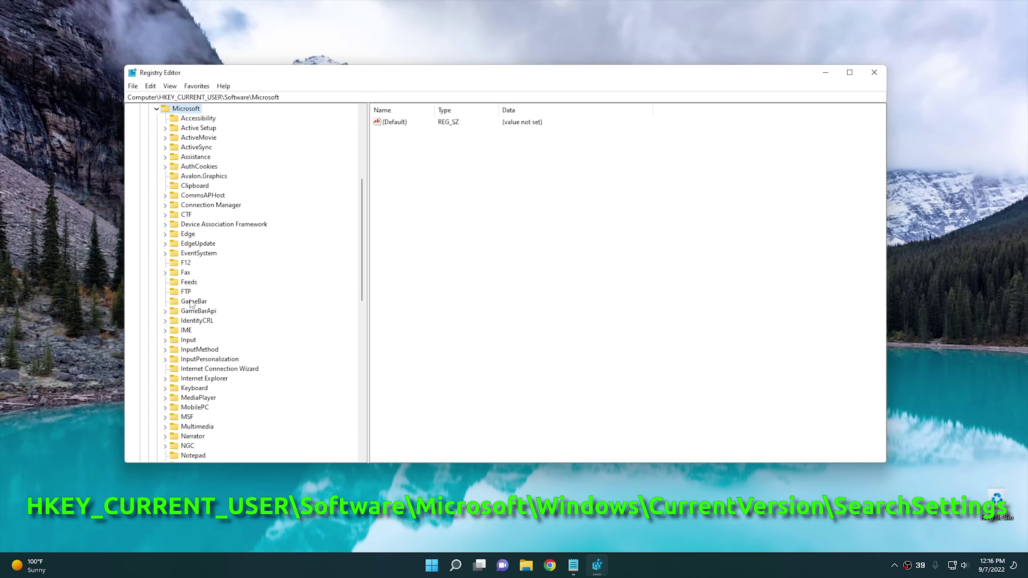
pyautogui.scroll(-12, 229, 318)
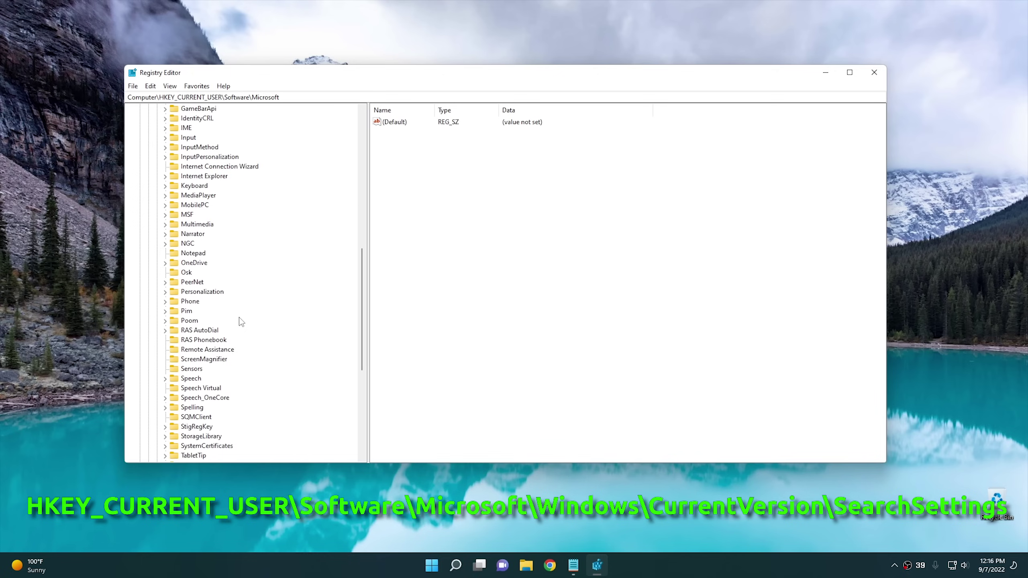
pyautogui.doubleClick(194, 389)
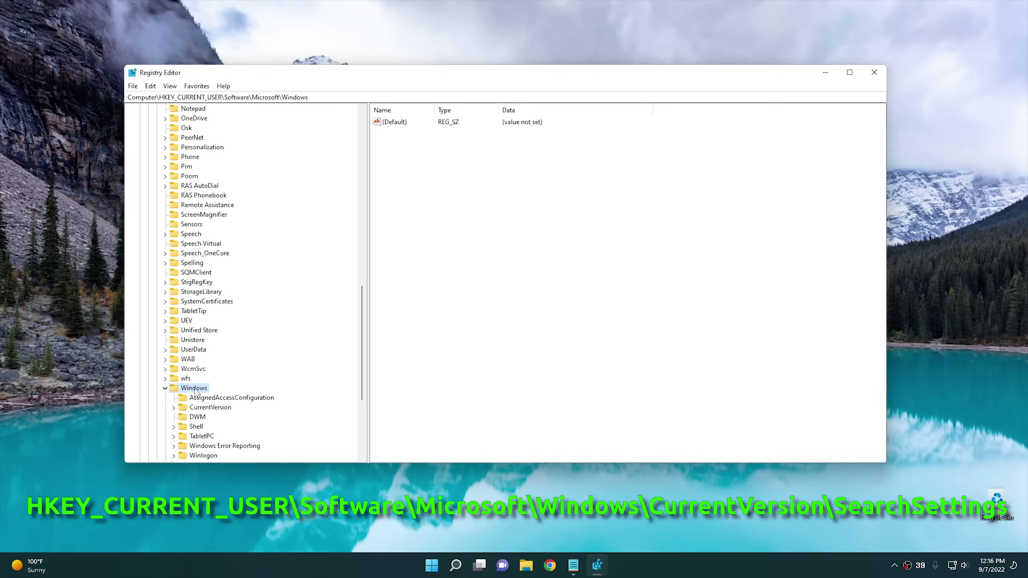
pyautogui.click(215, 409)
pyautogui.doubleClick(215, 409)
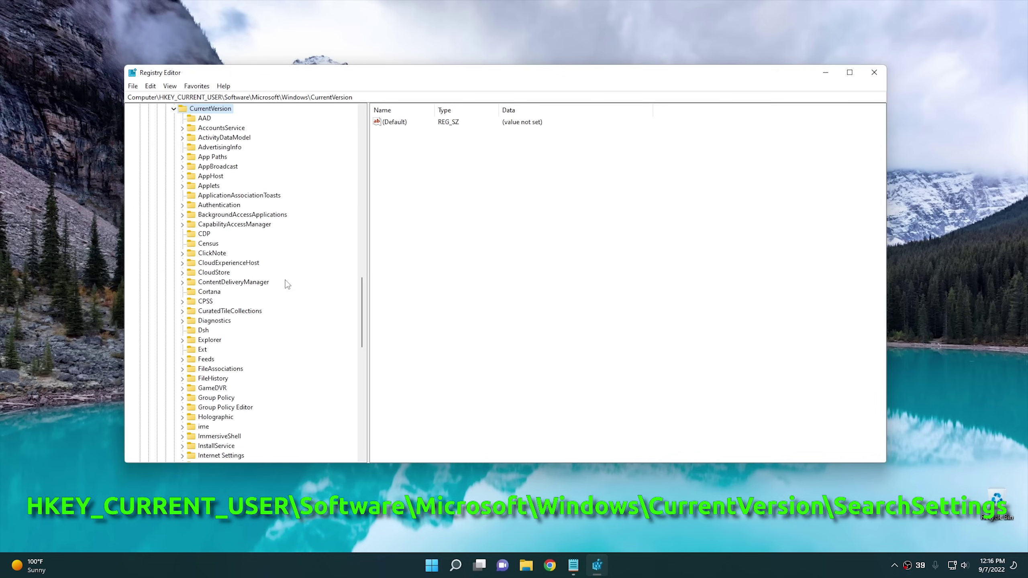
pyautogui.scroll(-8, 285, 280)
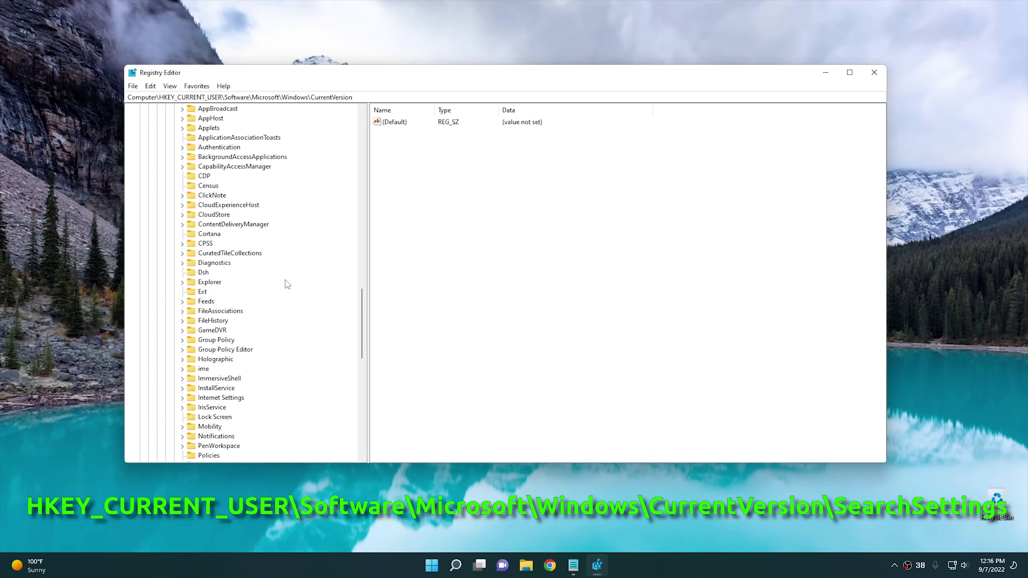
pyautogui.scroll(-1, 285, 280)
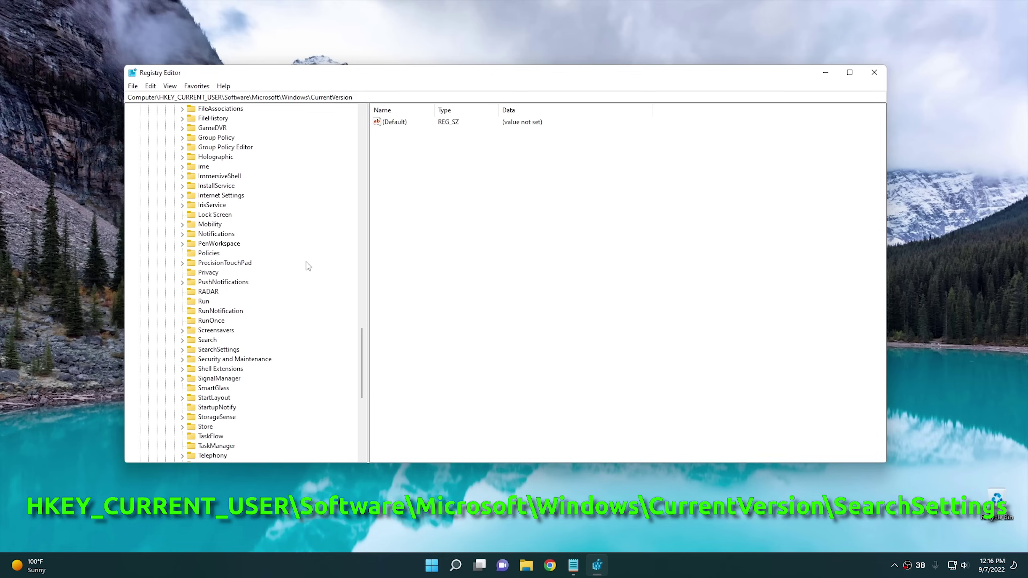
pyautogui.doubleClick(213, 351)
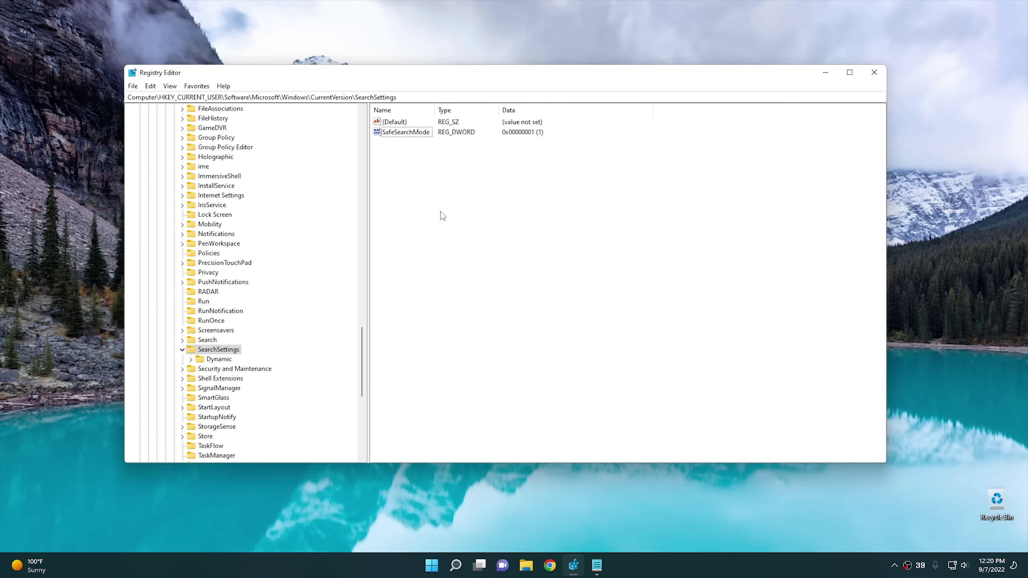
# Create a DWORD (32-bit) value named IsDynamicSearchBoxEnabled in SearchSettings, keeping its value data at 0.
pyautogui.rightClick(442, 213)
pyautogui.moveTo(463, 221)
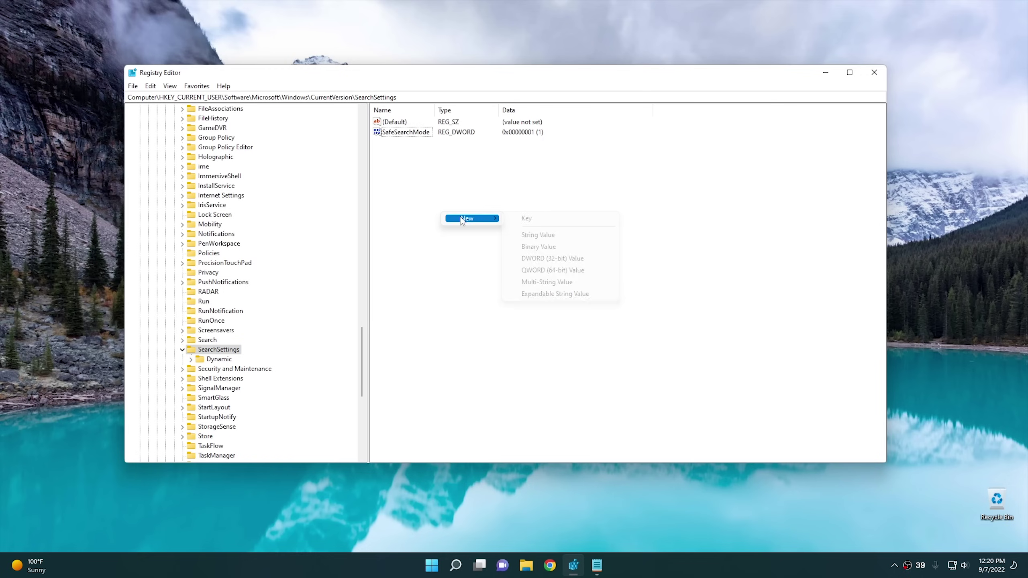
pyautogui.click(553, 262)
pyautogui.rightClick(407, 145)
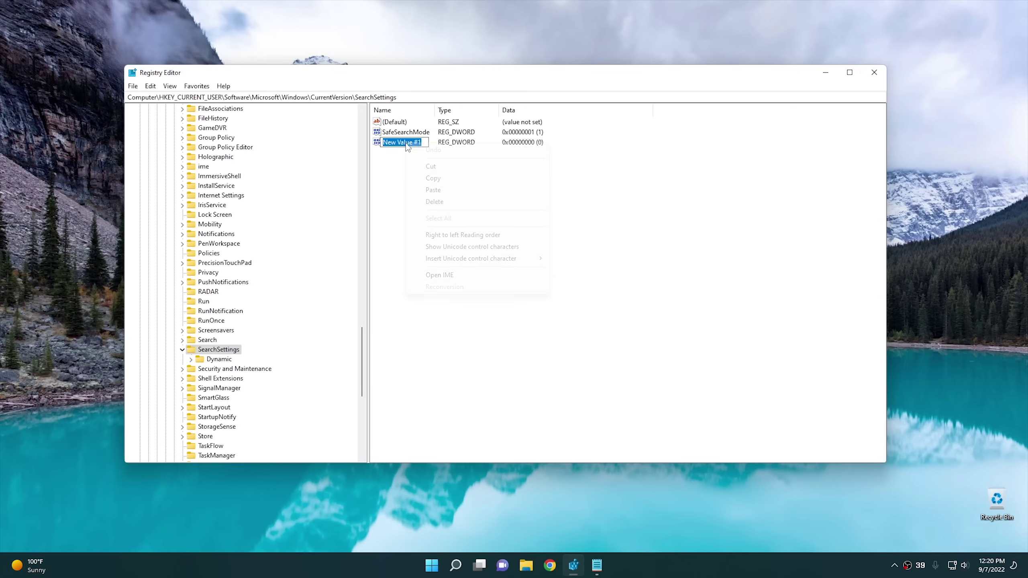
pyautogui.click(438, 188)
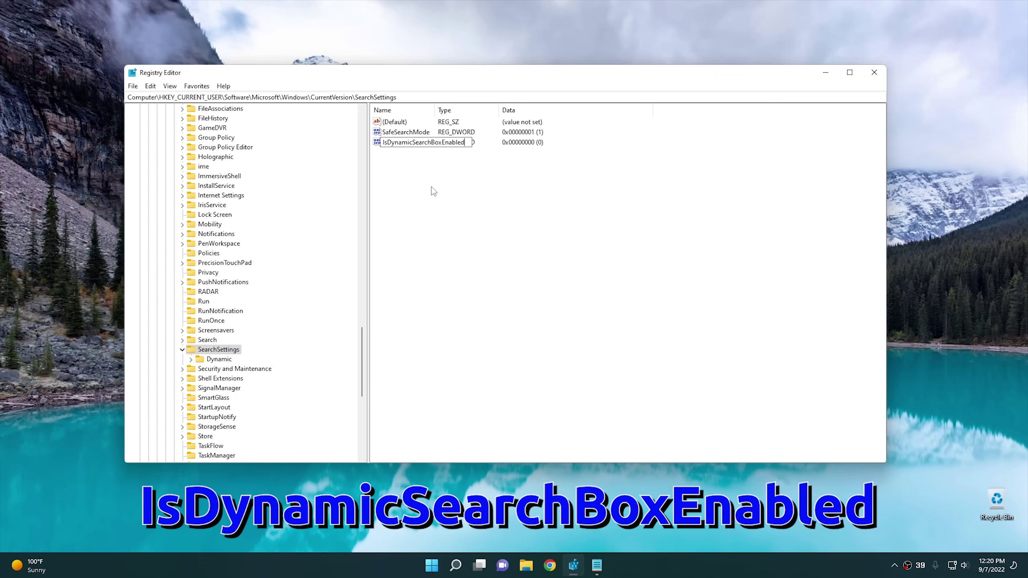
pyautogui.press('Return')
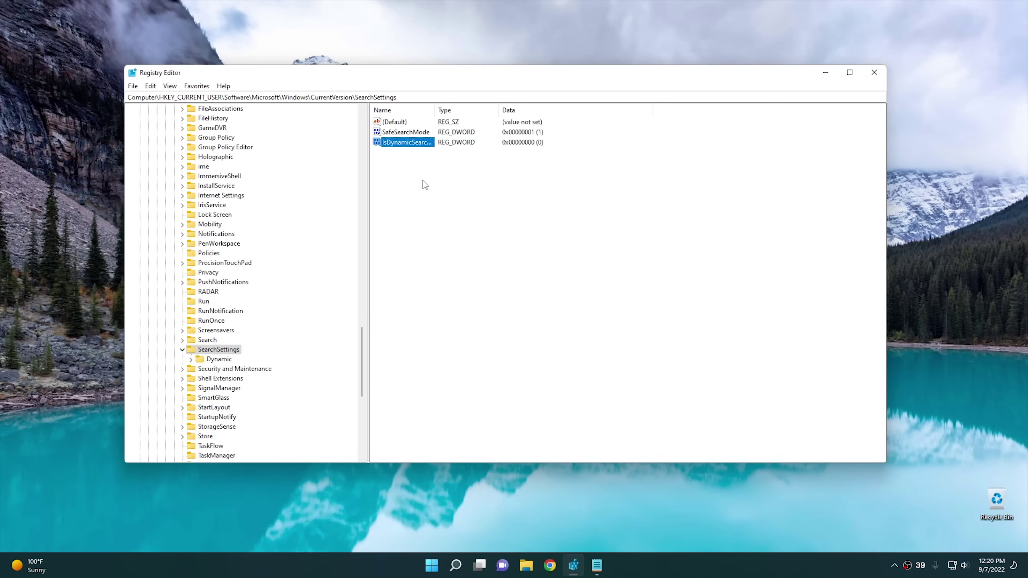
pyautogui.doubleClick(407, 144)
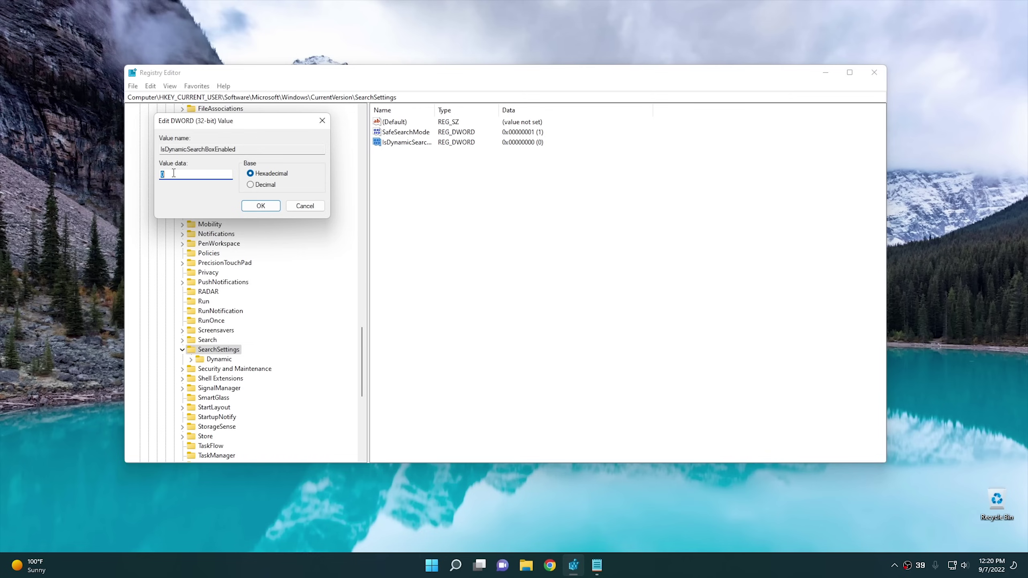
pyautogui.click(256, 207)
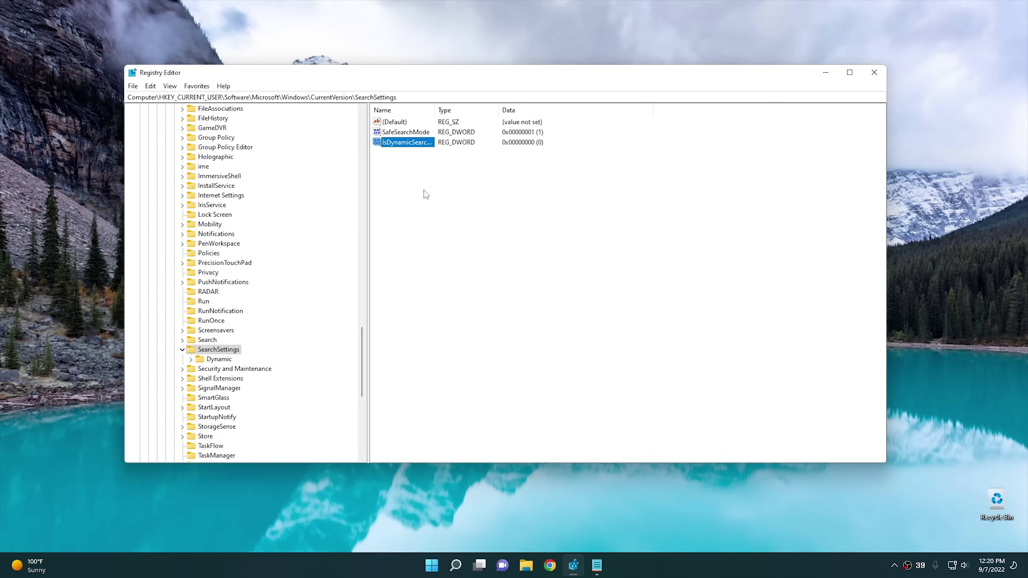
# Check the Windows search panel, search for "fast food" and look through the web results.
pyautogui.click(457, 567)
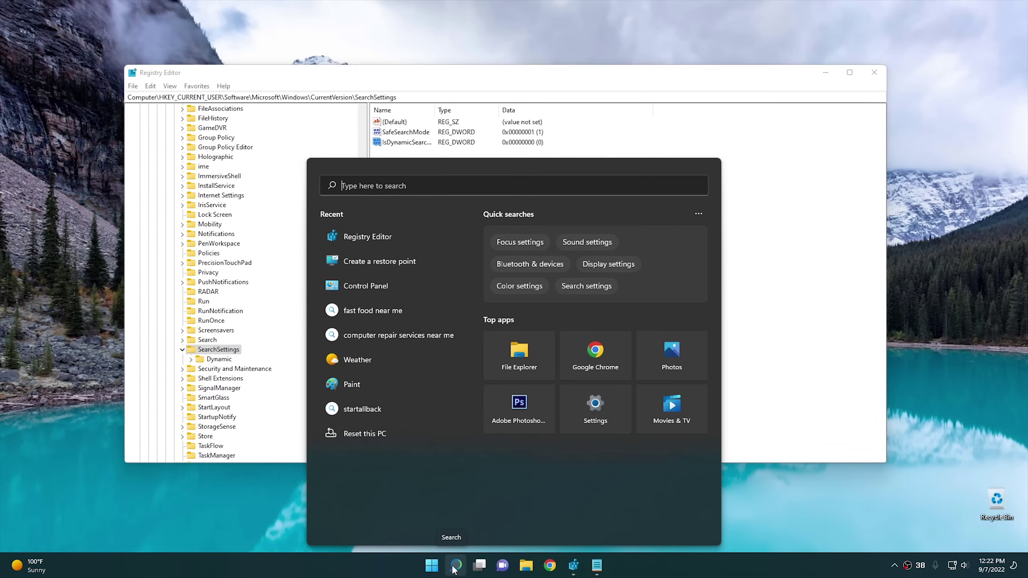
pyautogui.click(826, 318)
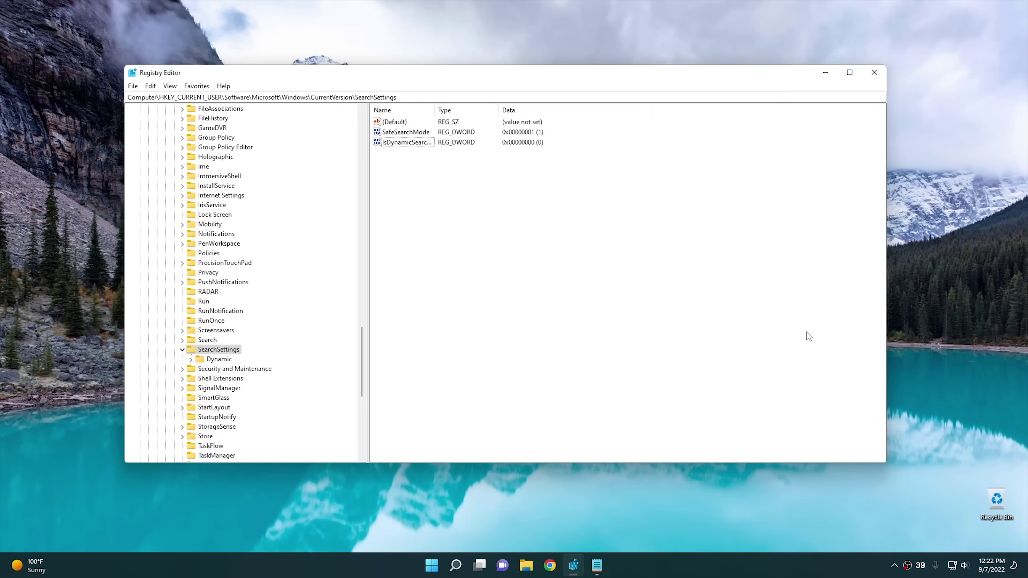
pyautogui.click(433, 567)
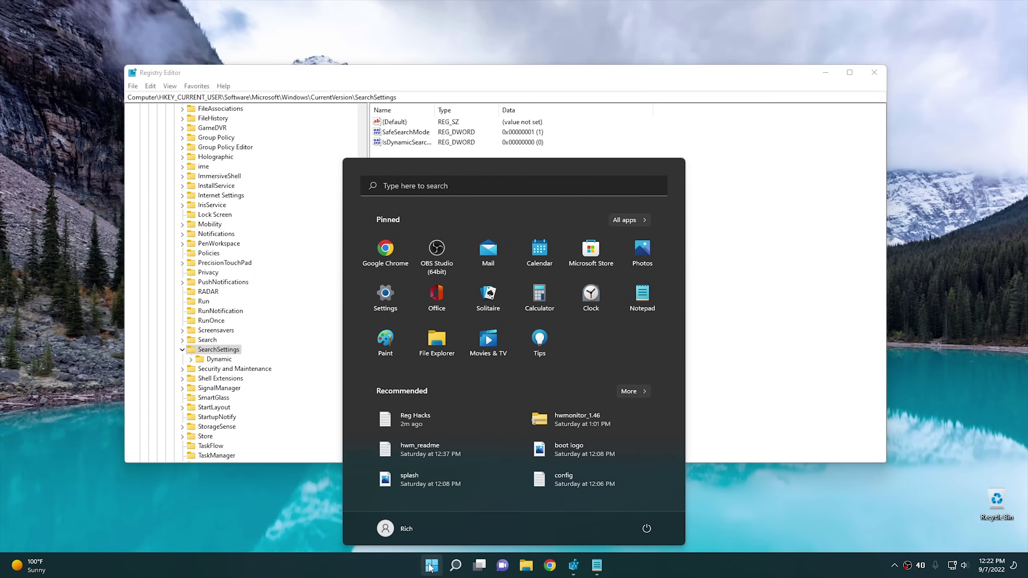
pyautogui.write('fast food')
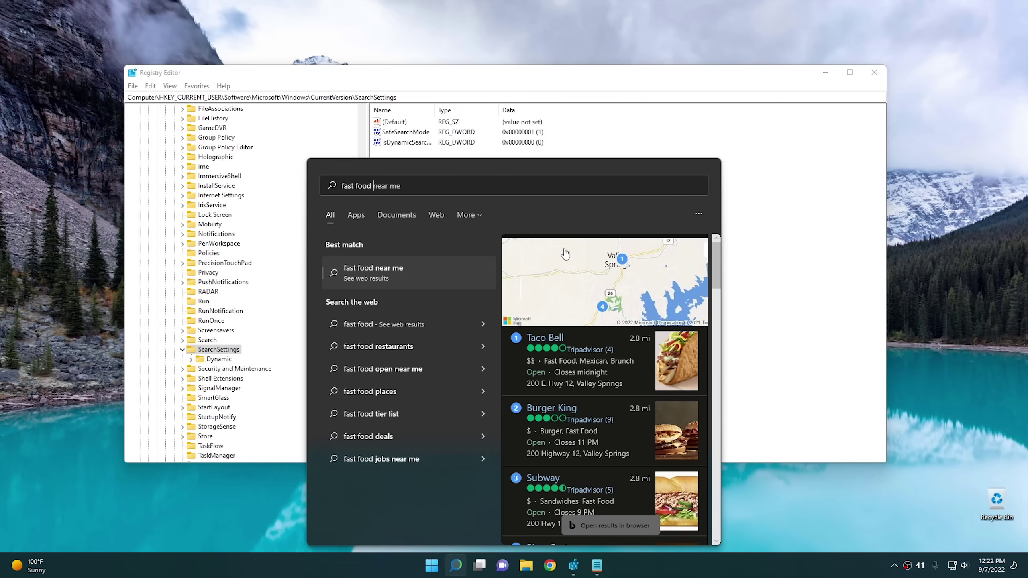
pyautogui.scroll(-5, 599, 389)
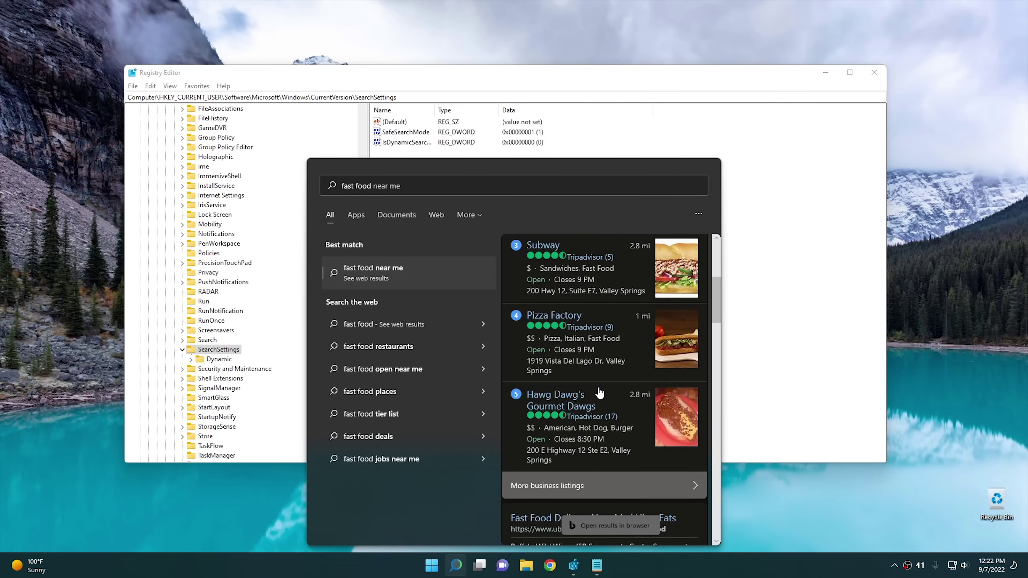
pyautogui.scroll(-3, 600, 393)
pyautogui.scroll(5, 600, 393)
pyautogui.scroll(3, 600, 393)
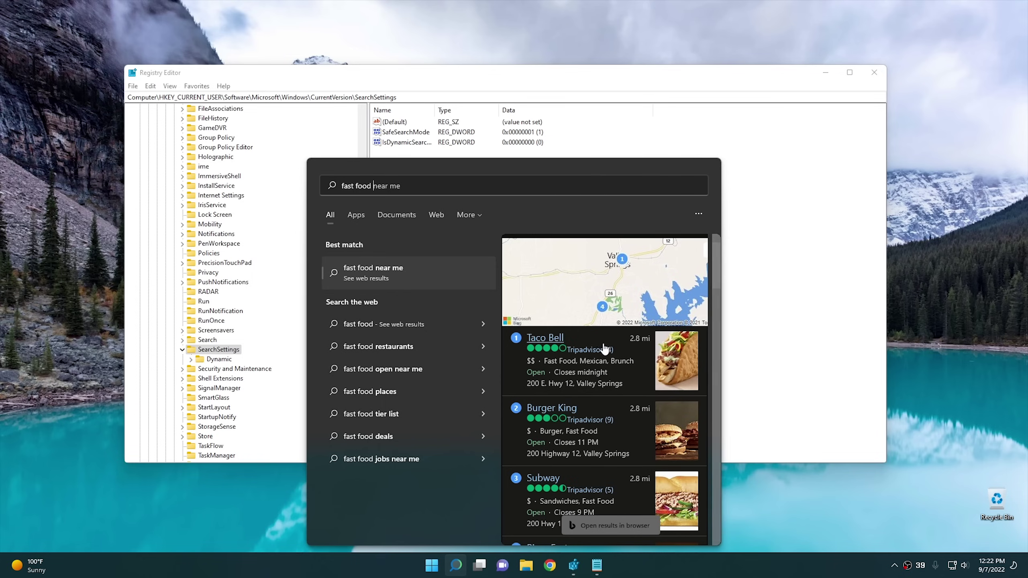
pyautogui.click(747, 310)
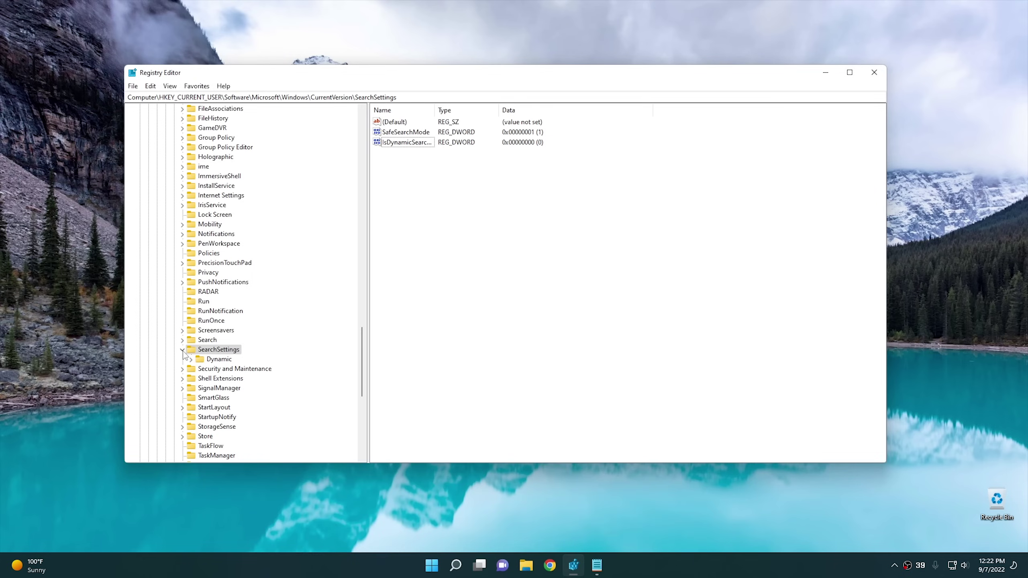
# Go to the registry key HKEY_CURRENT_USER\Software\Policies\Microsoft\Windows.
pyautogui.moveTo(362, 332); pyautogui.dragTo(364, 117)
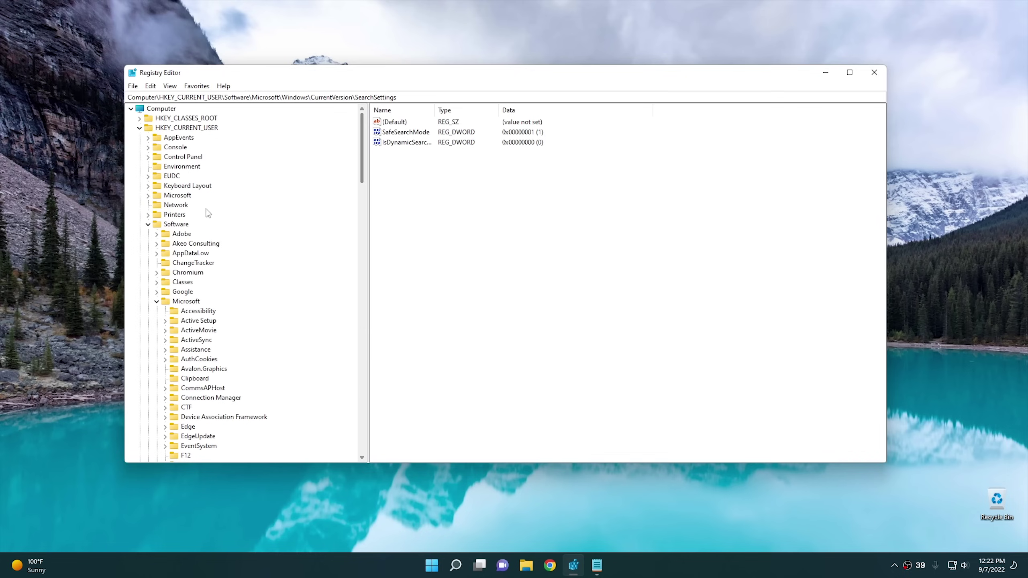
pyautogui.click(148, 224)
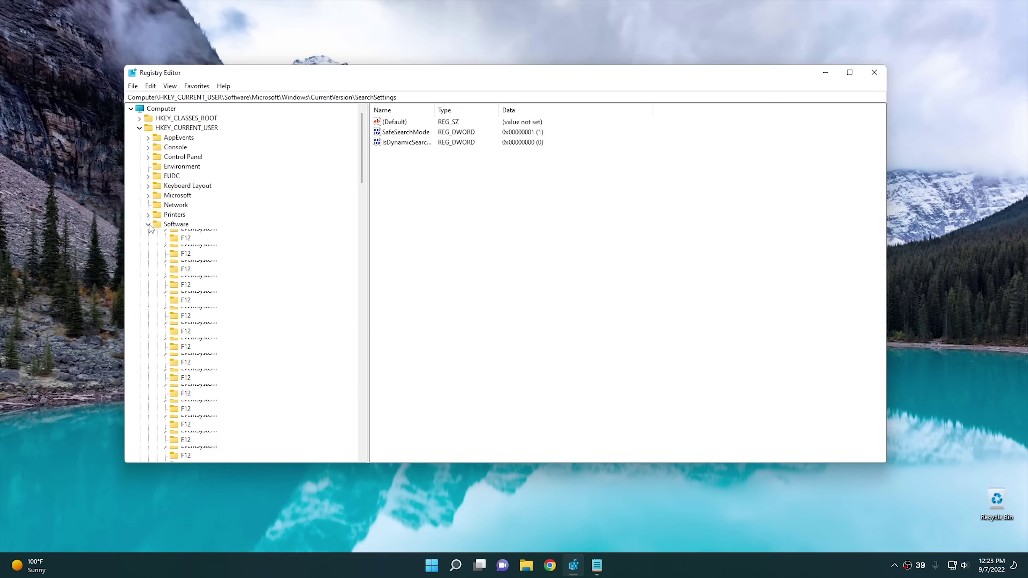
pyautogui.click(179, 128)
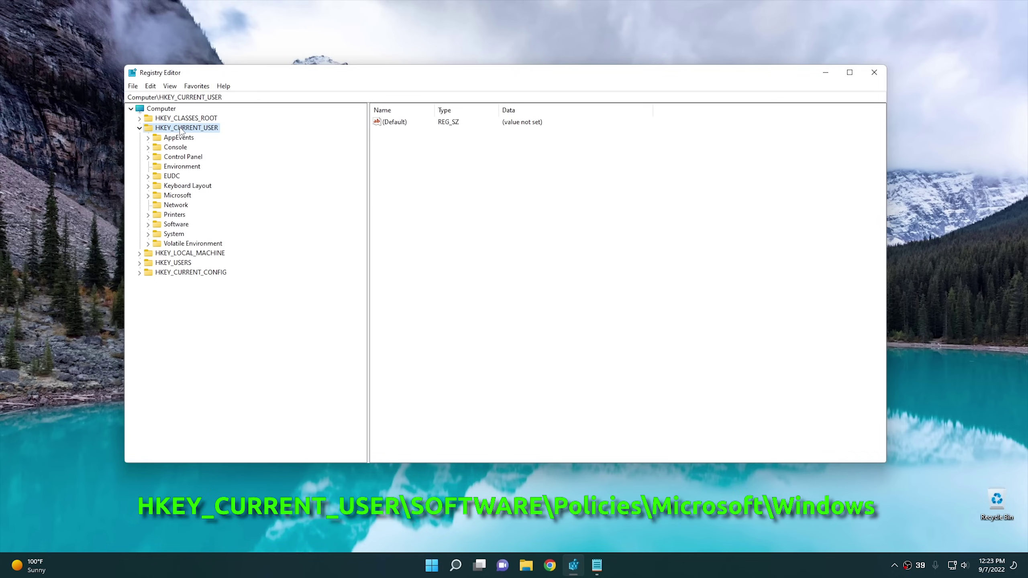
pyautogui.doubleClick(176, 225)
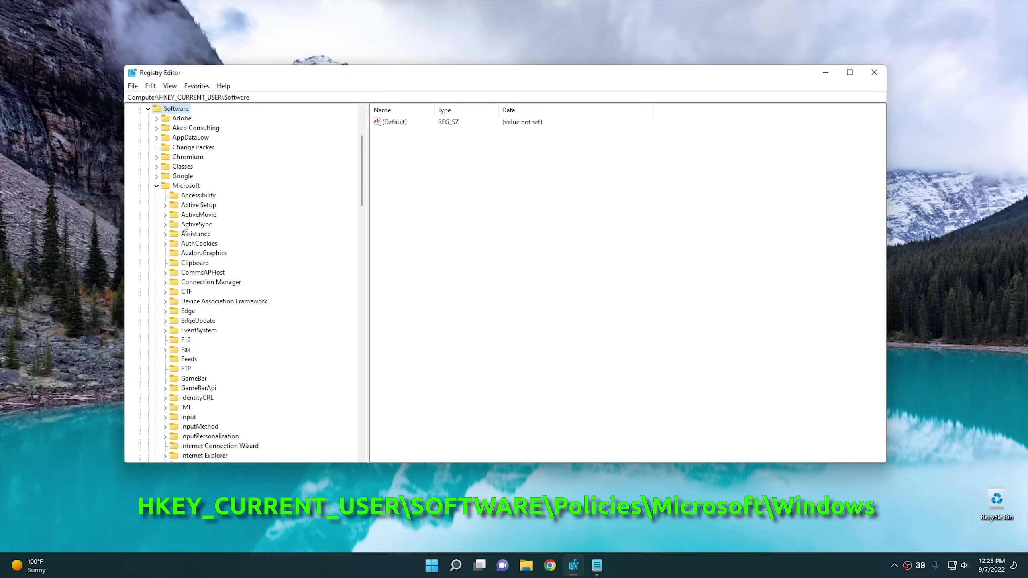
pyautogui.click(157, 187)
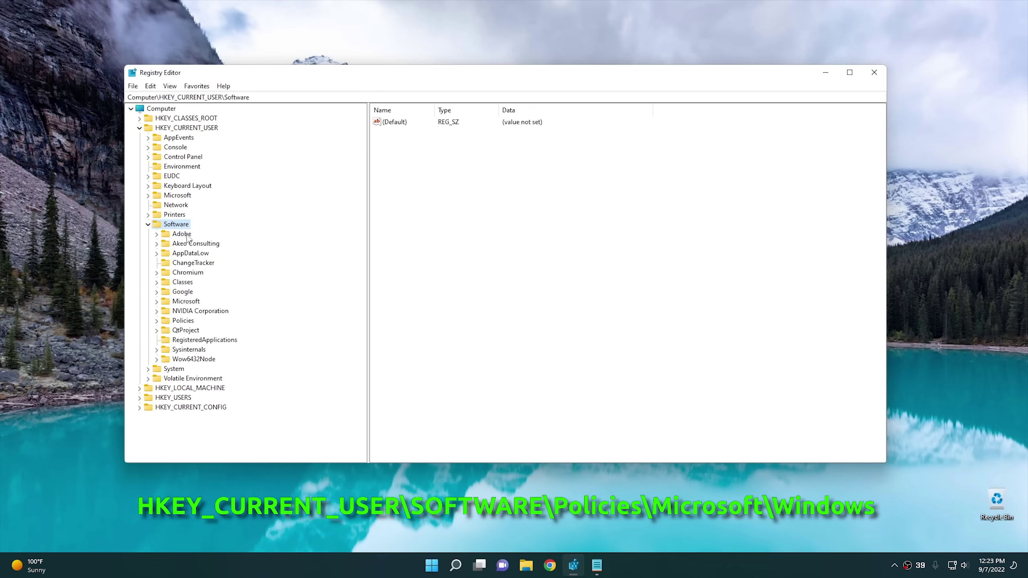
pyautogui.doubleClick(188, 321)
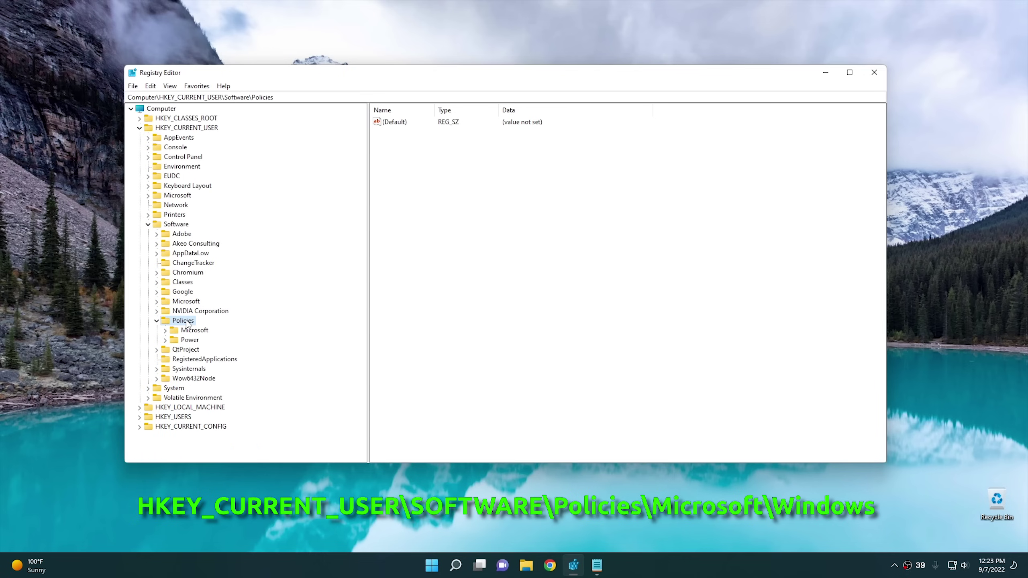
pyautogui.doubleClick(194, 331)
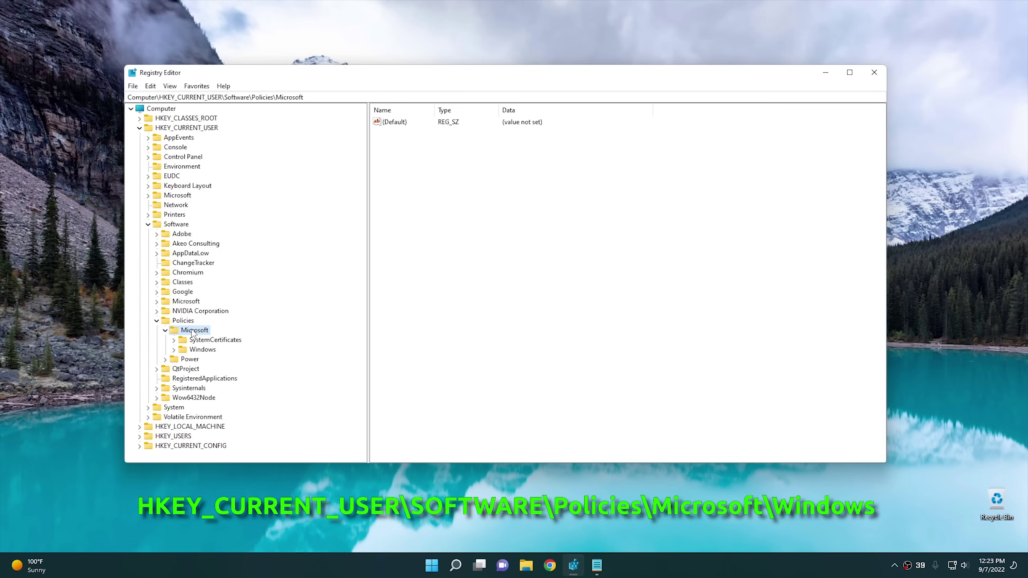
pyautogui.doubleClick(202, 350)
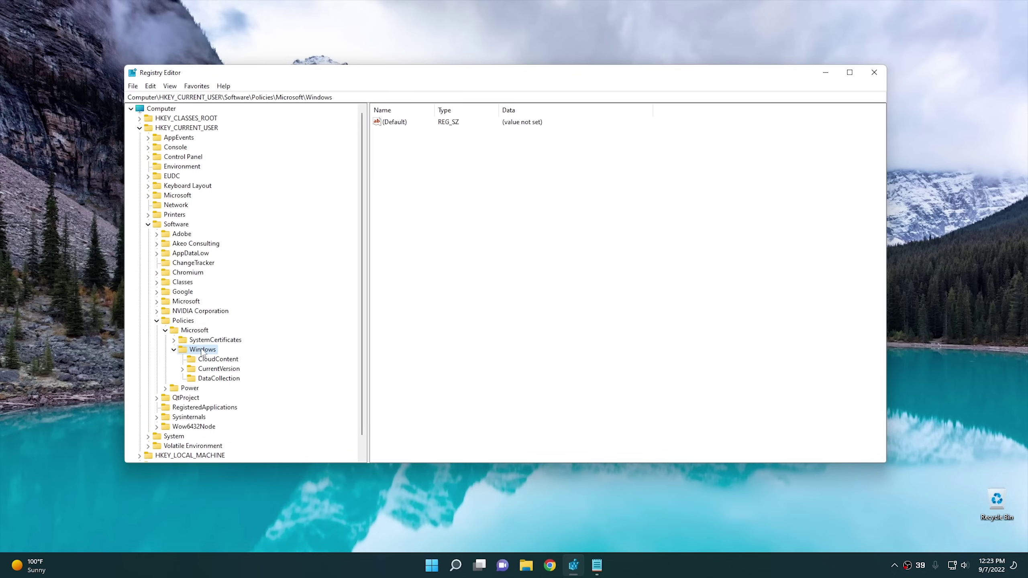
# Create a new key named Explorer under the Policies\Microsoft\Windows key.
pyautogui.rightClick(203, 351)
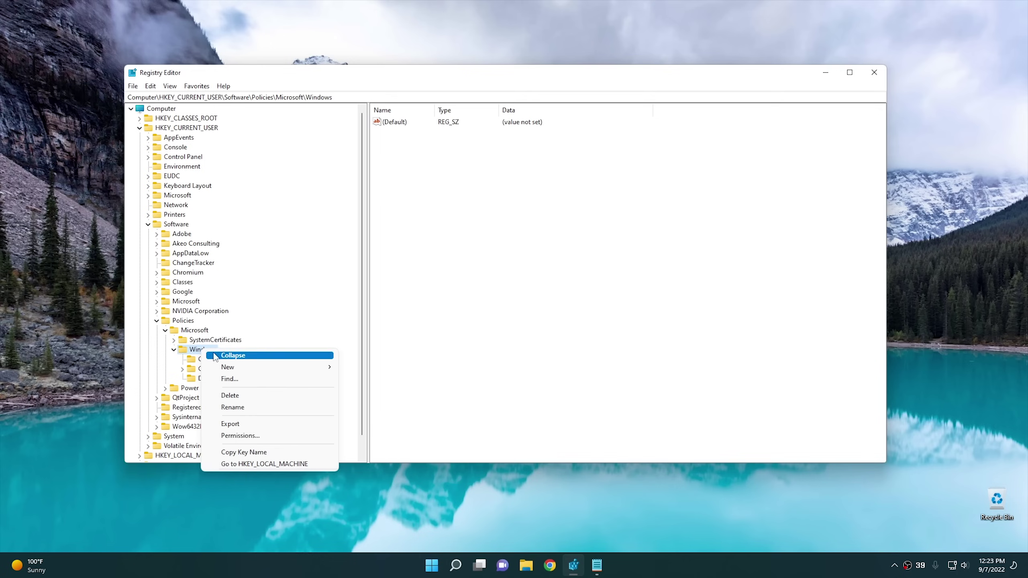
pyautogui.moveTo(259, 367)
pyautogui.click(390, 367)
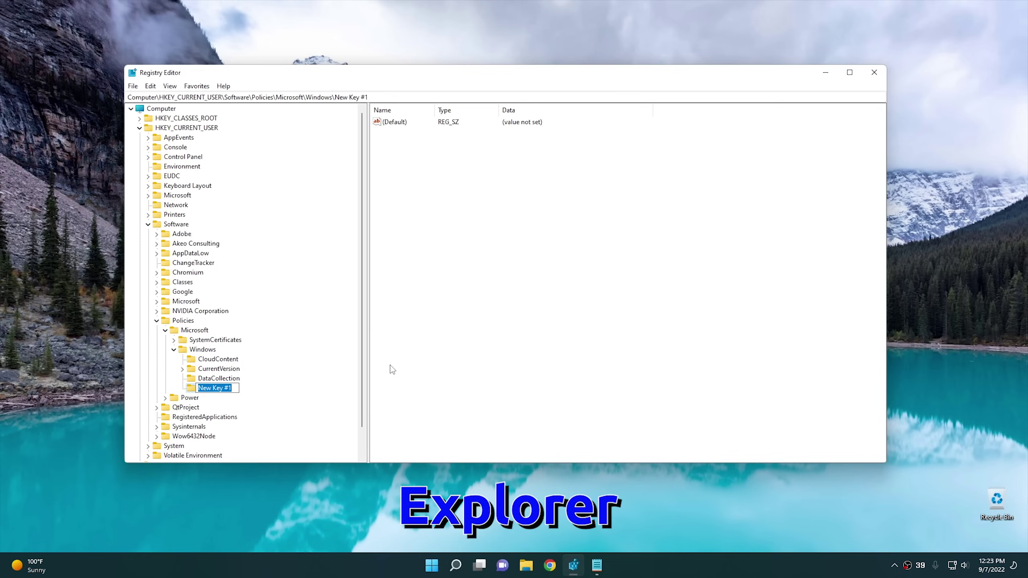
pyautogui.write('Explorer')
pyautogui.press('Return')
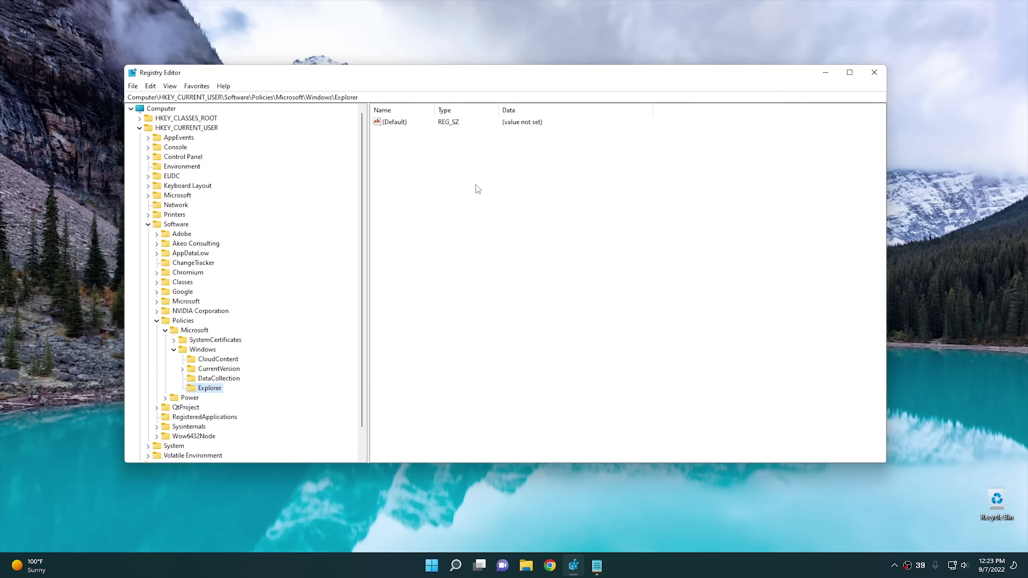
# Create a DWORD (32-bit) value named DisableSearchBoxSuggestions in the Explorer key.
pyautogui.rightClick(431, 197)
pyautogui.moveTo(463, 205)
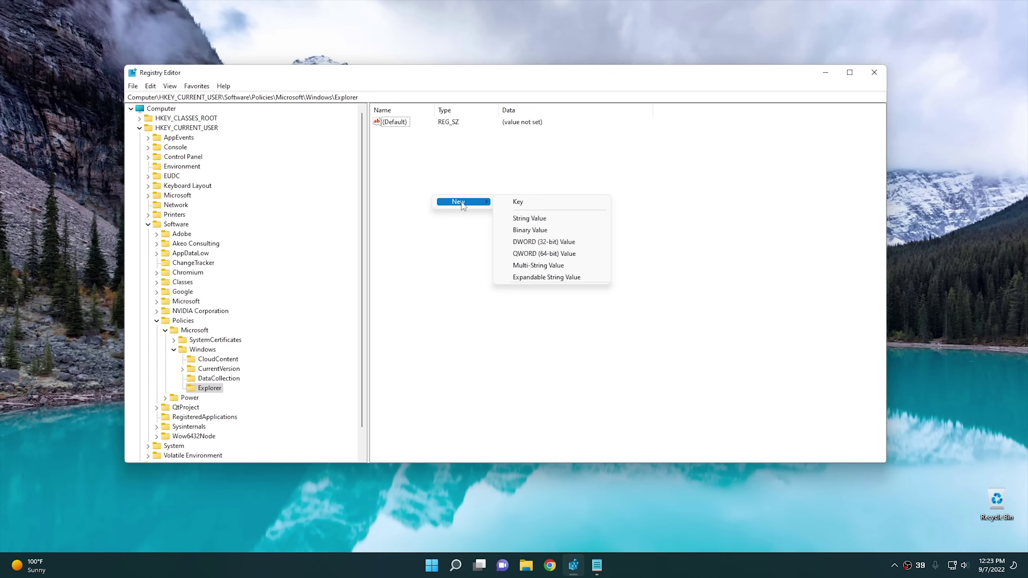
pyautogui.click(551, 243)
pyautogui.rightClick(399, 133)
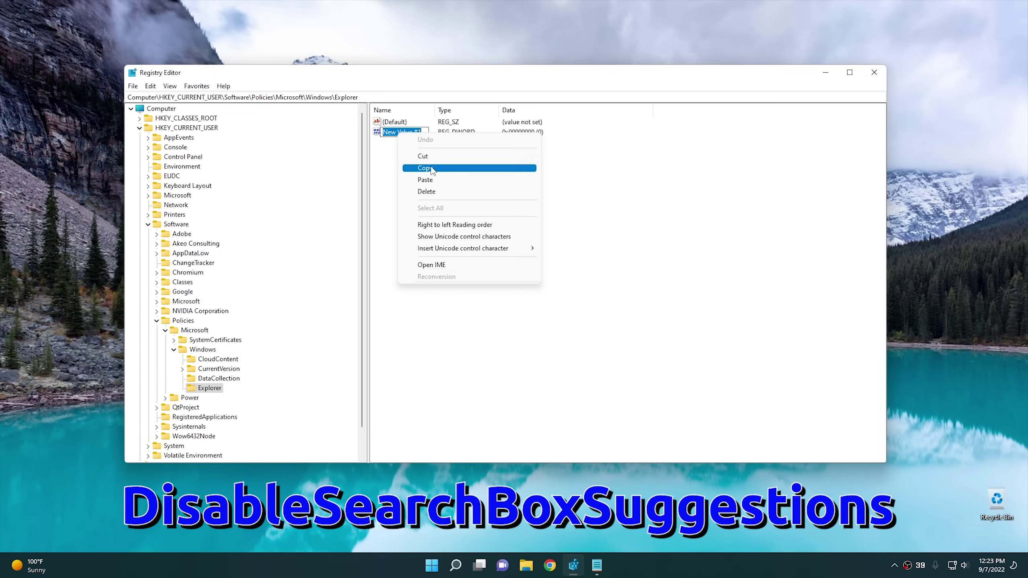
pyautogui.click(438, 180)
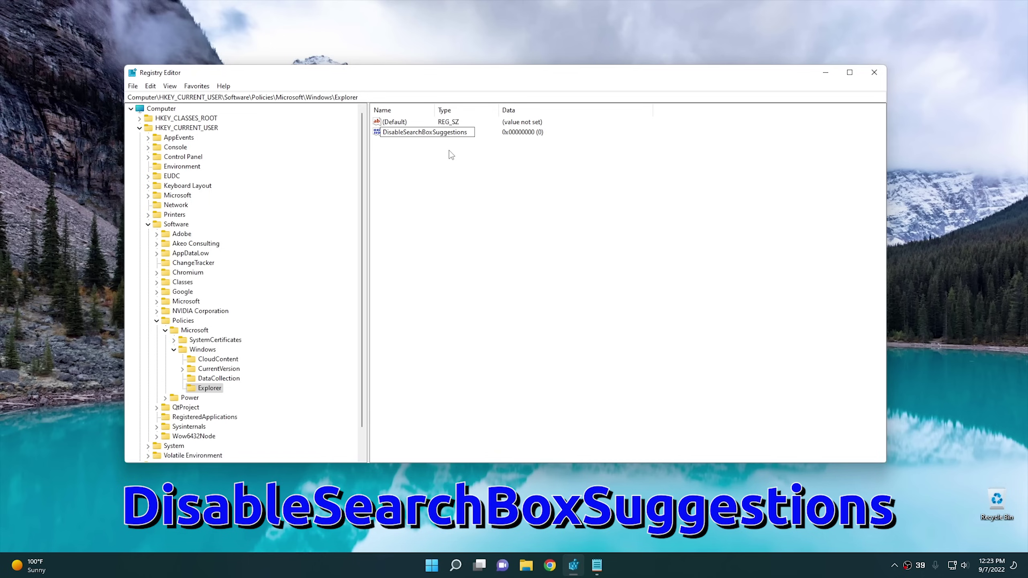
pyautogui.press('Return')
# Set the value data of DisableSearchBoxSuggestions to 1.
pyautogui.click(425, 134)
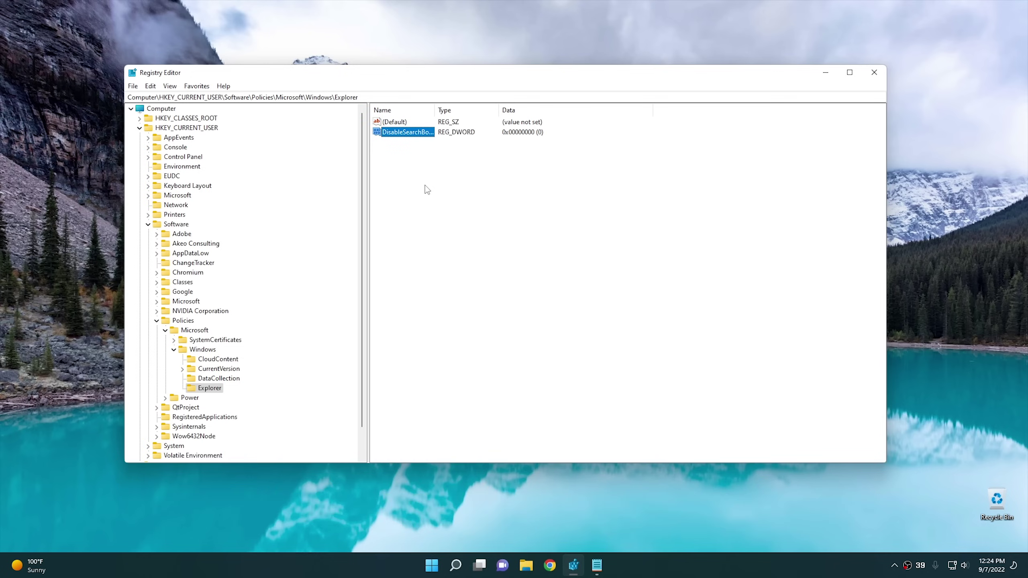
pyautogui.doubleClick(397, 134)
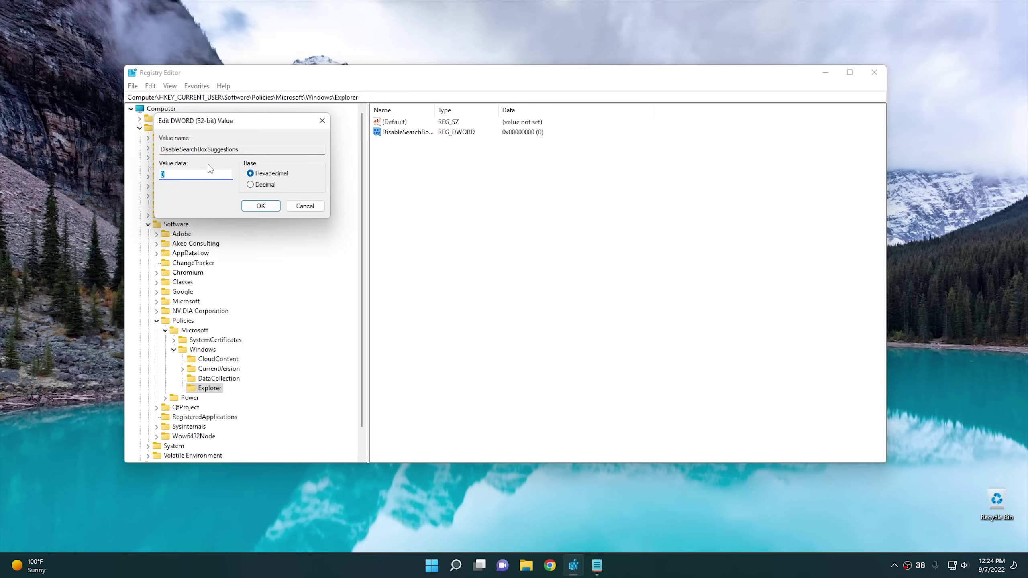
pyautogui.write('1')
pyautogui.click(252, 207)
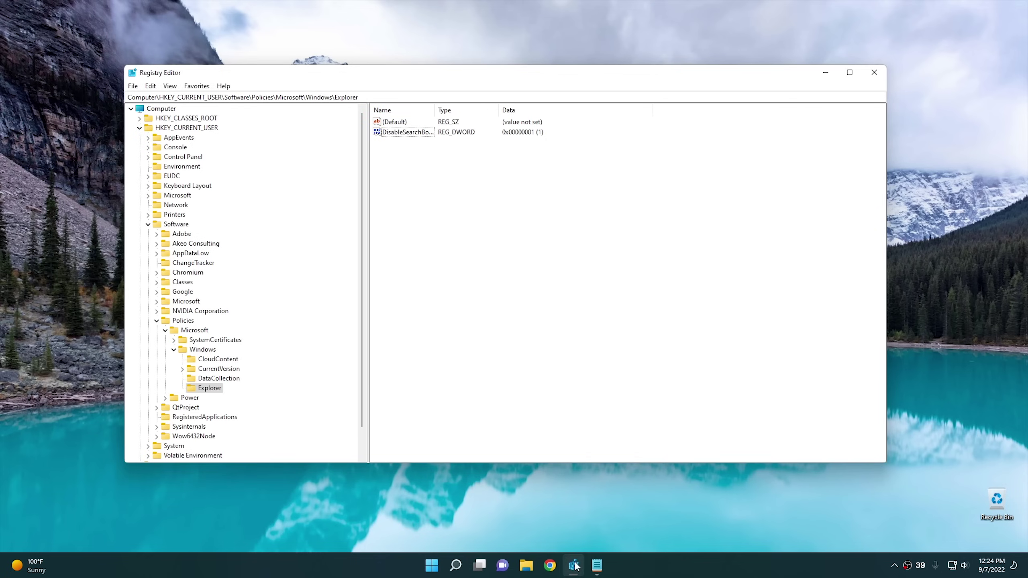
# Restart the Windows Explorer process from Task Manager and minimize Task Manager.
pyautogui.moveTo(574, 570)
pyautogui.rightClick(429, 570)
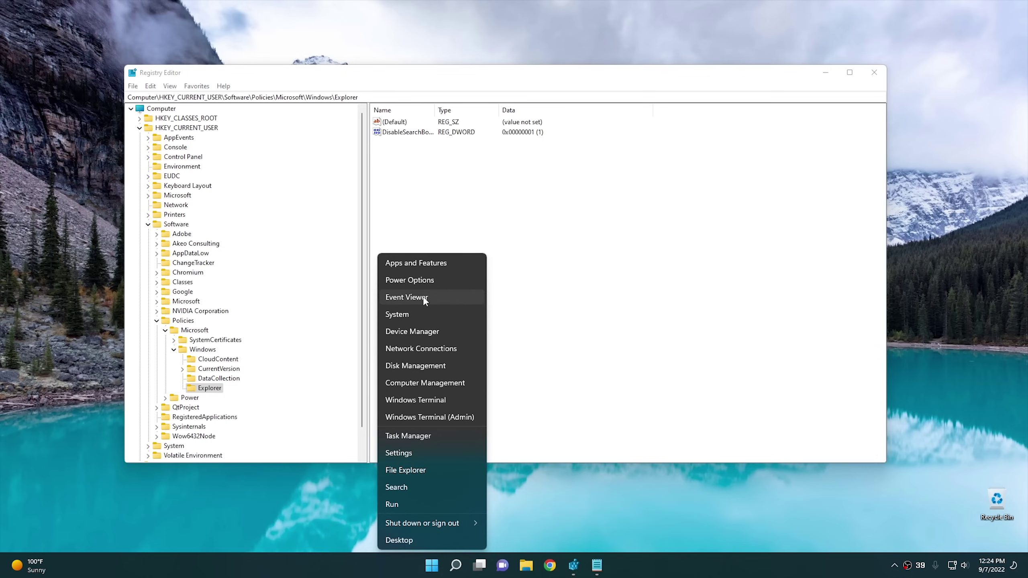
pyautogui.click(426, 436)
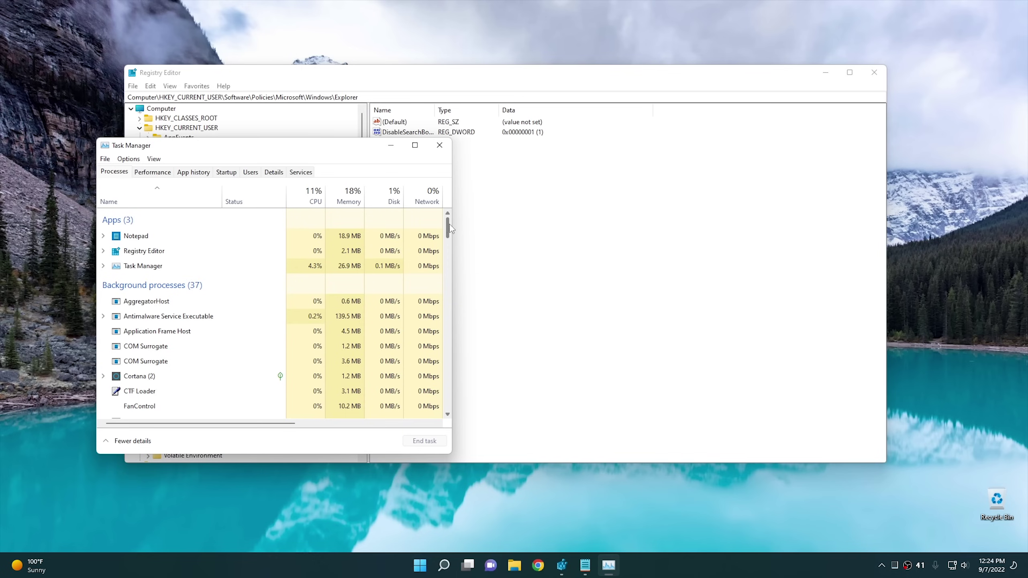
pyautogui.moveTo(450, 225); pyautogui.dragTo(448, 401)
pyautogui.click(150, 351)
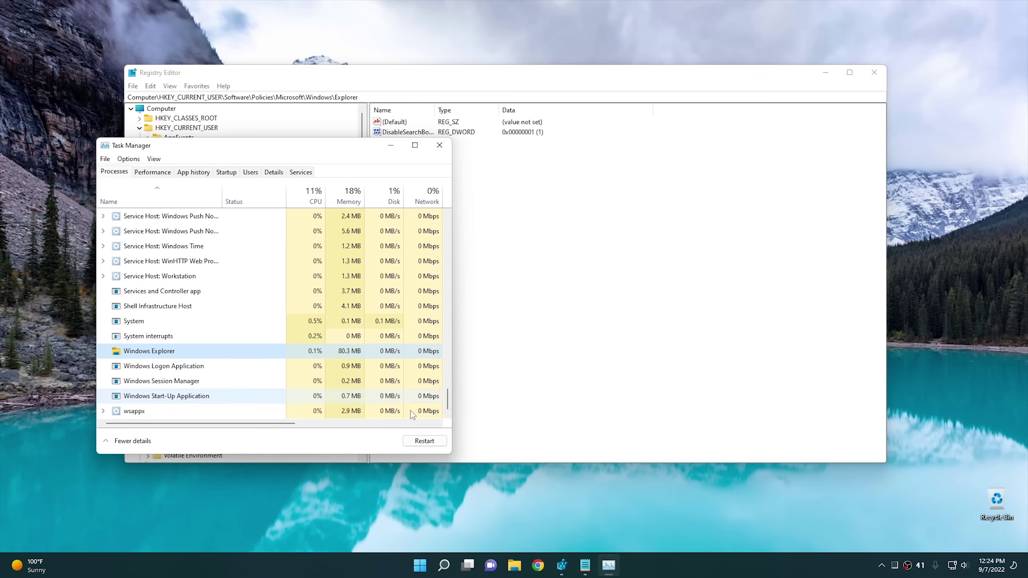
pyautogui.click(429, 442)
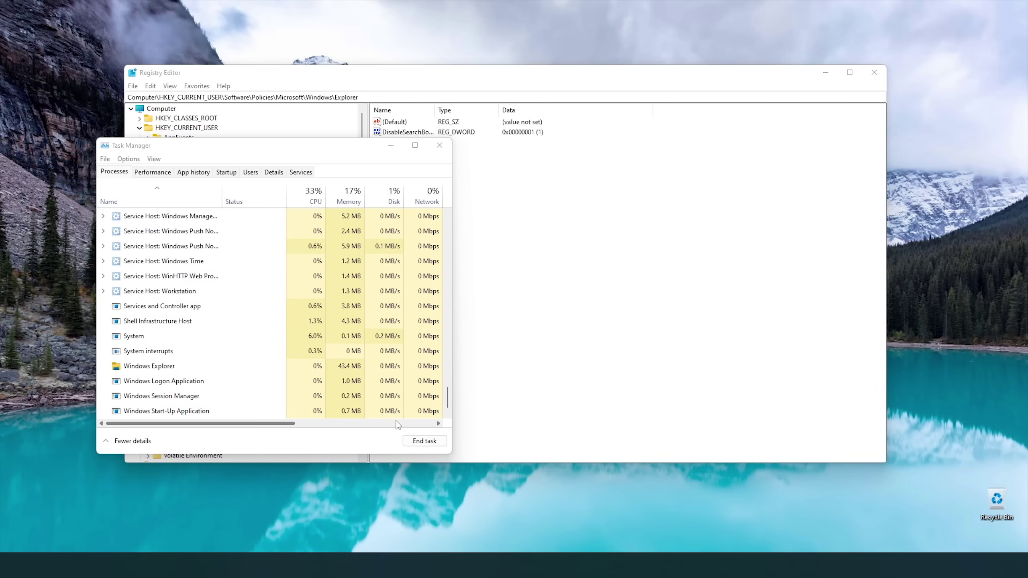
pyautogui.click(390, 146)
# Search Windows for "fast food" to check for web results, and close the search panel.
pyautogui.click(420, 565)
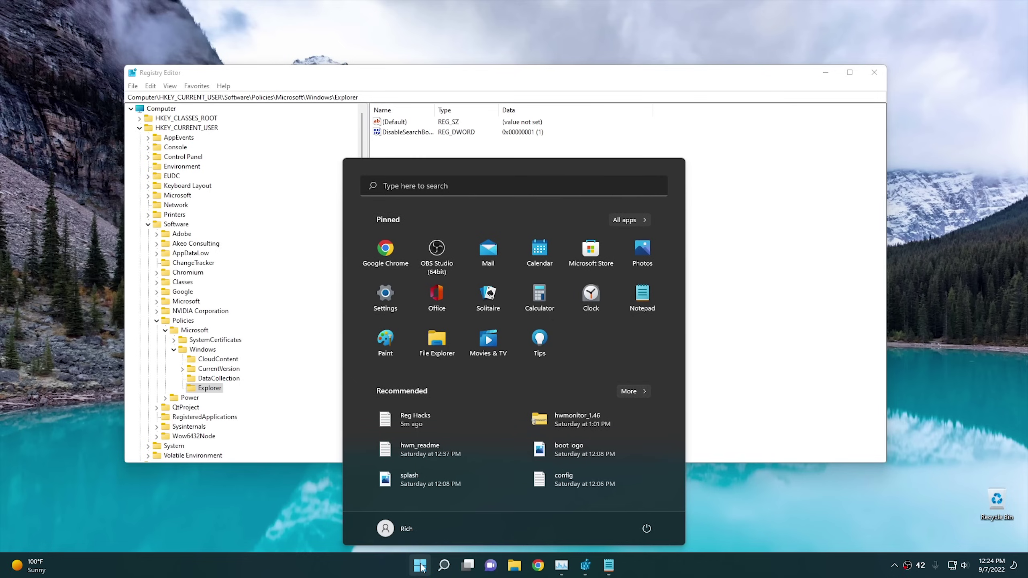
pyautogui.write('fast food')
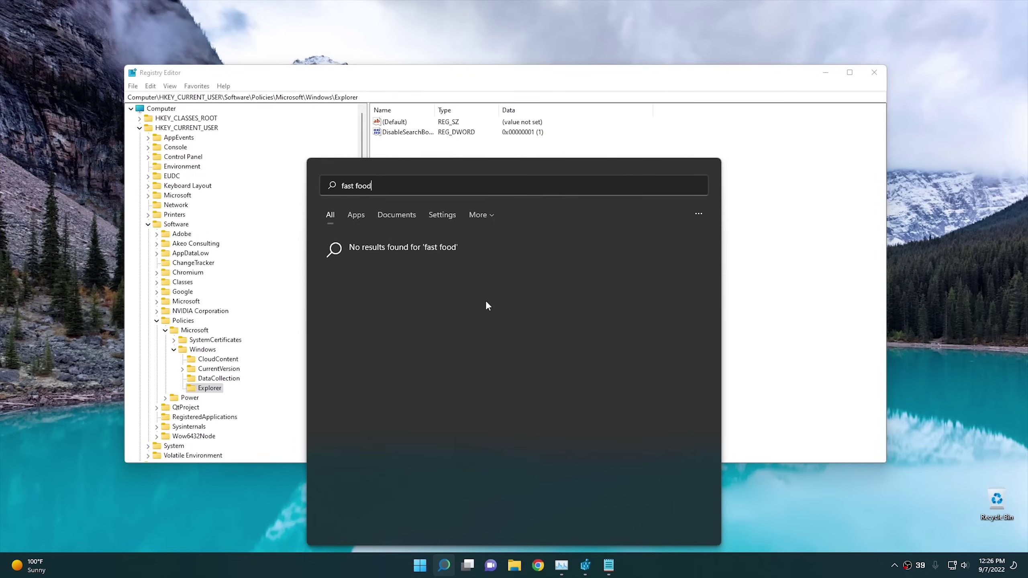
pyautogui.press('Escape')
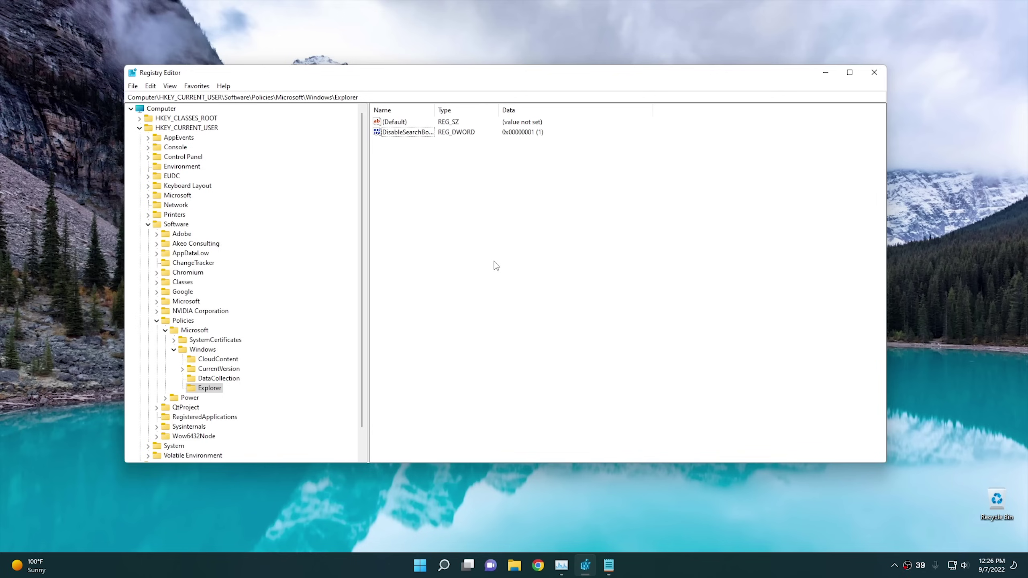
# Collapse the HKEY_CURRENT_USER branch and go to the registry key HKEY_LOCAL_MACHINE\SYSTEM\Setup\MoSetup.
pyautogui.click(174, 350)
pyautogui.click(166, 330)
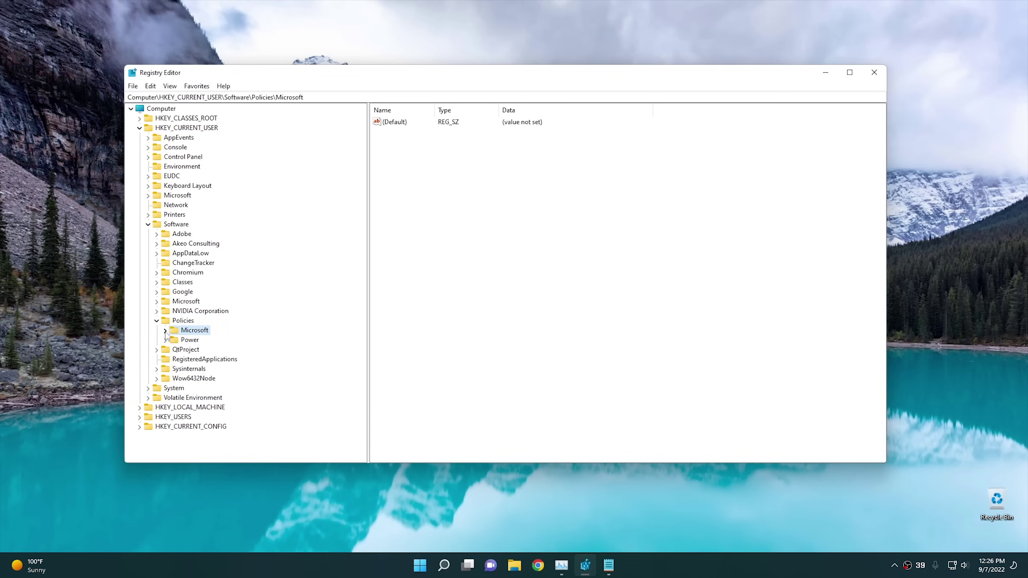
pyautogui.click(157, 321)
pyautogui.click(148, 224)
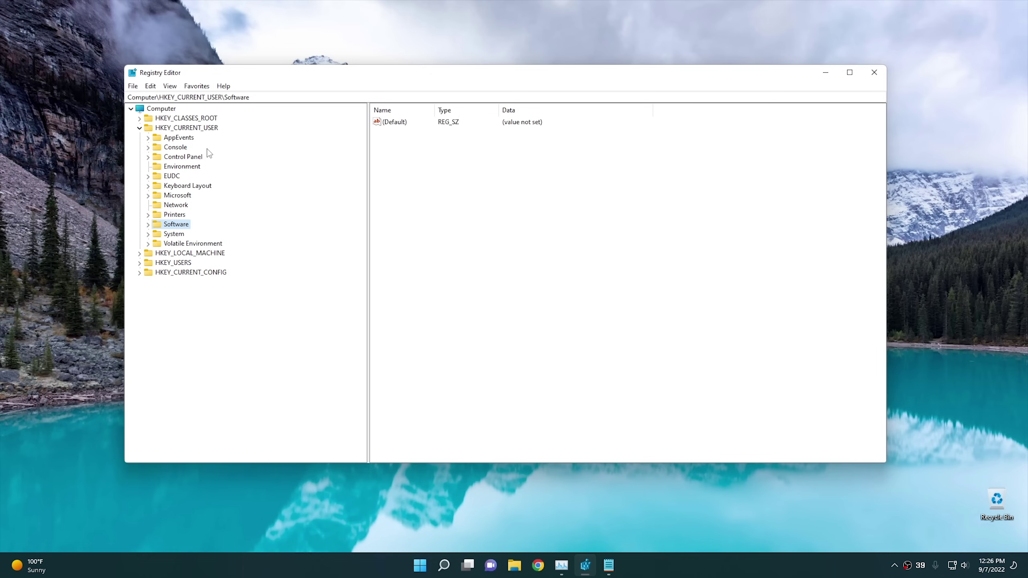
pyautogui.click(139, 128)
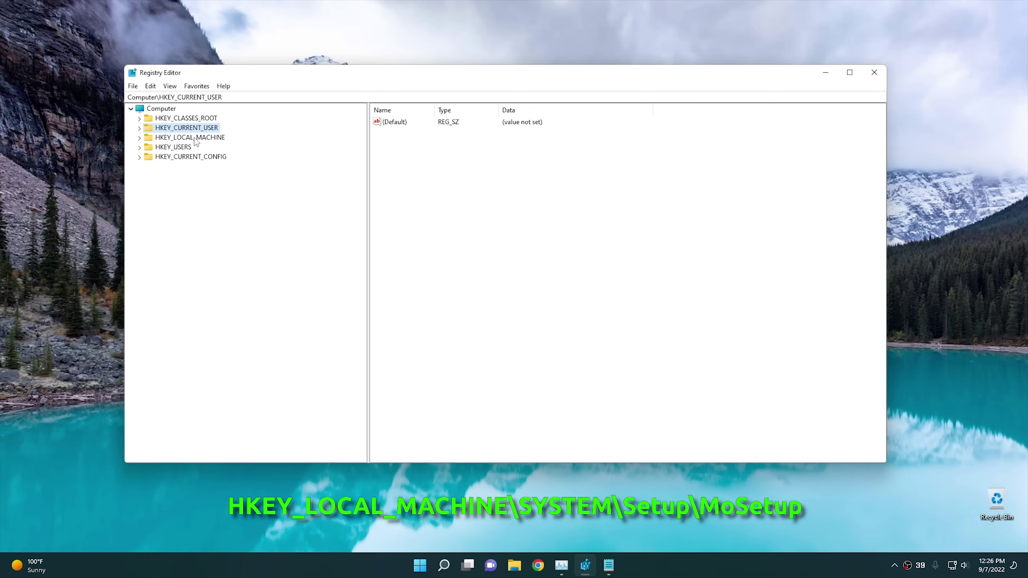
pyautogui.doubleClick(196, 138)
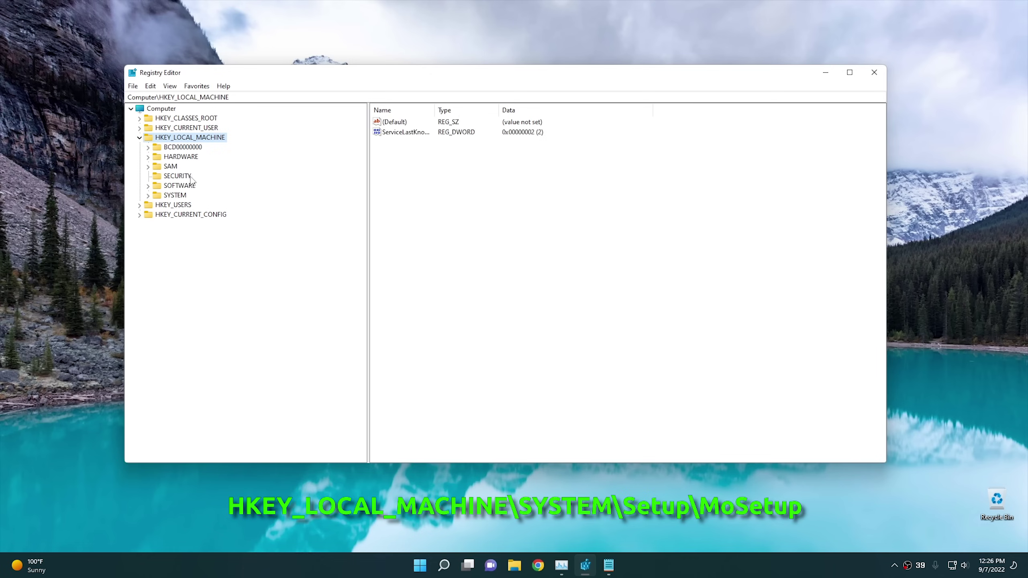
pyautogui.doubleClick(181, 196)
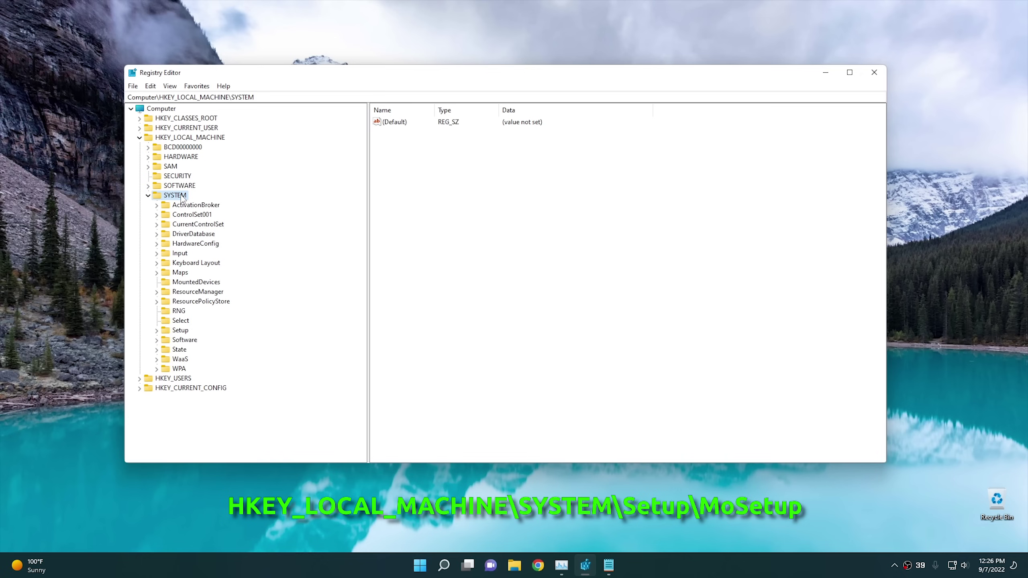
pyautogui.doubleClick(186, 331)
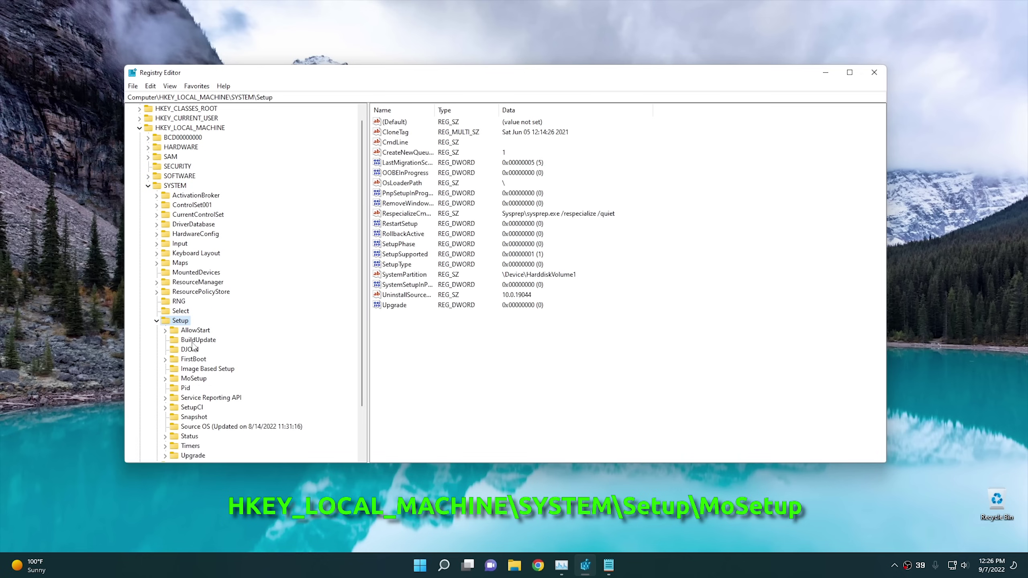
pyautogui.scroll(-1, 217, 397)
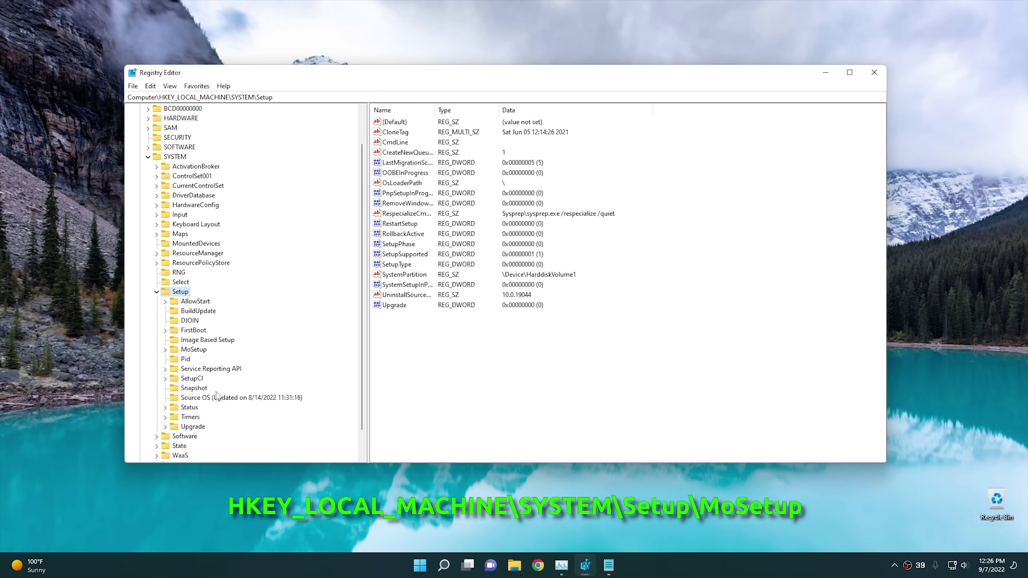
pyautogui.doubleClick(195, 349)
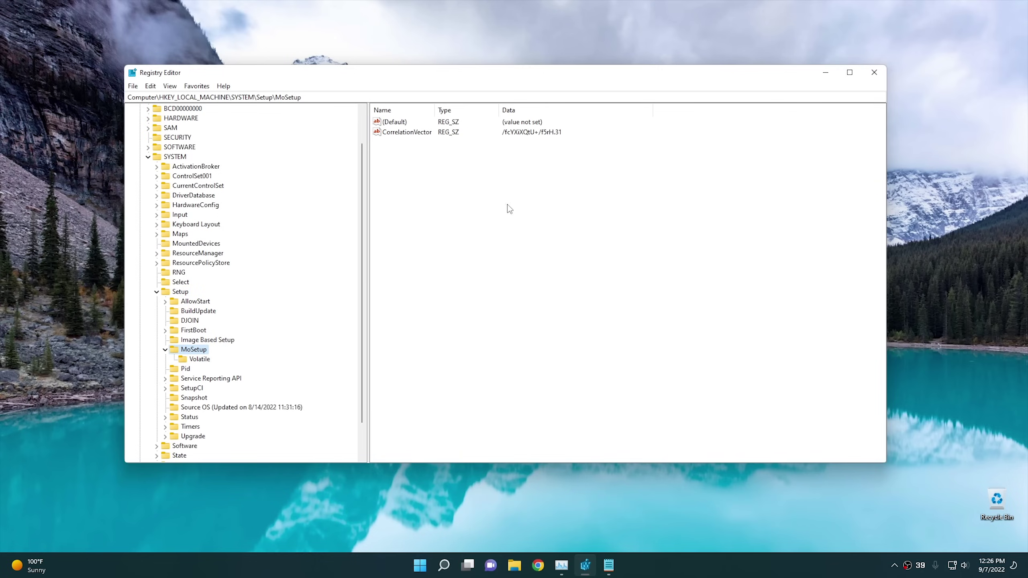
# Create a DWORD (32-bit) value named AllowUpgradesWithUnsupportedTPMOrCPU in the MoSetup key.
pyautogui.rightClick(434, 227)
pyautogui.moveTo(461, 234)
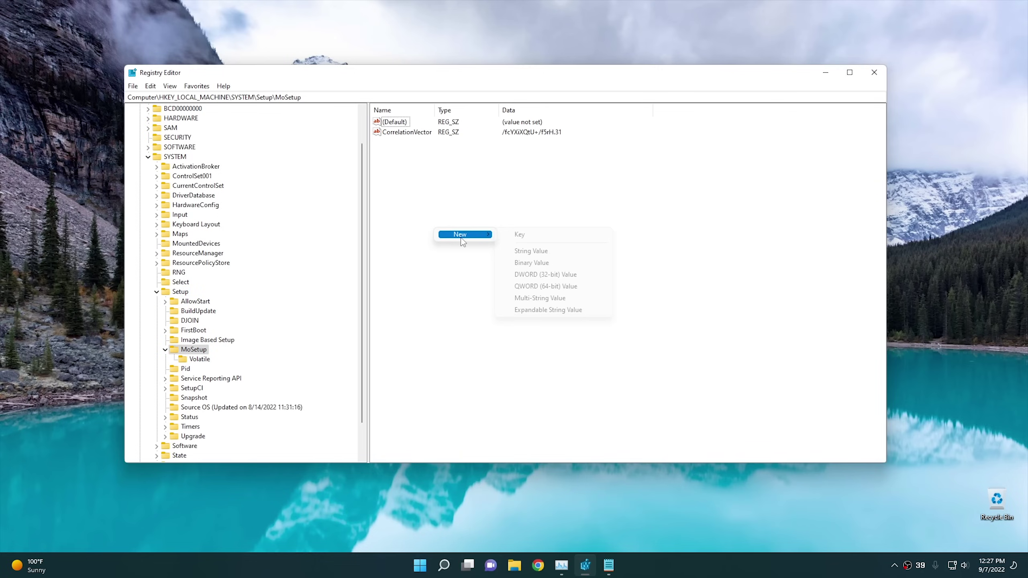
pyautogui.click(550, 276)
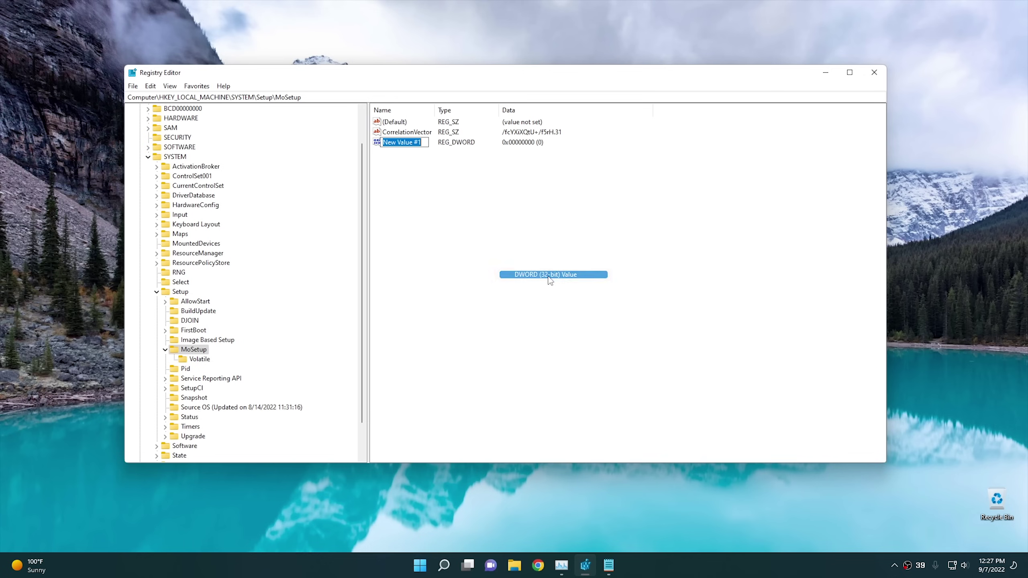
pyautogui.rightClick(409, 143)
pyautogui.click(447, 192)
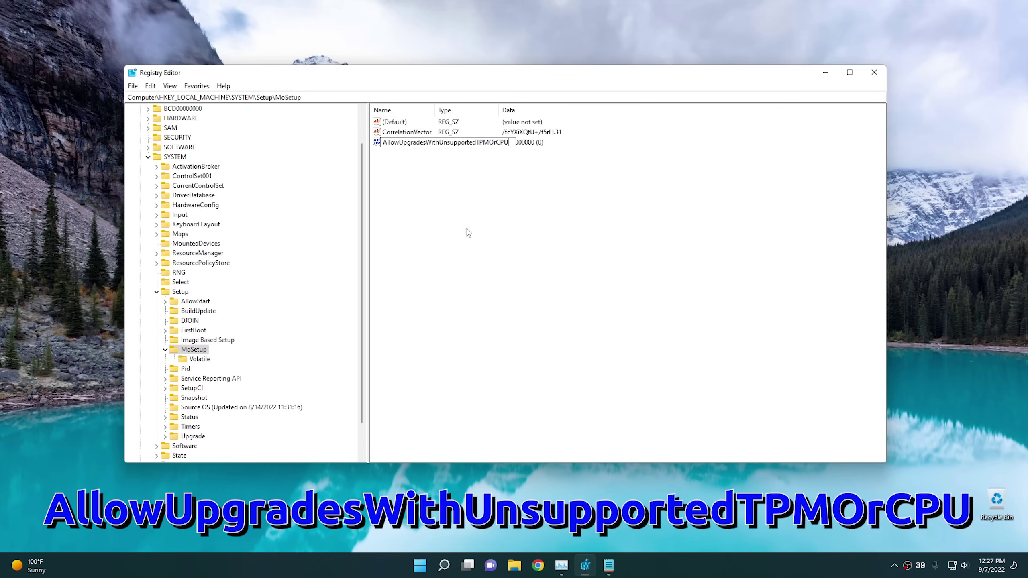
pyautogui.press('Return')
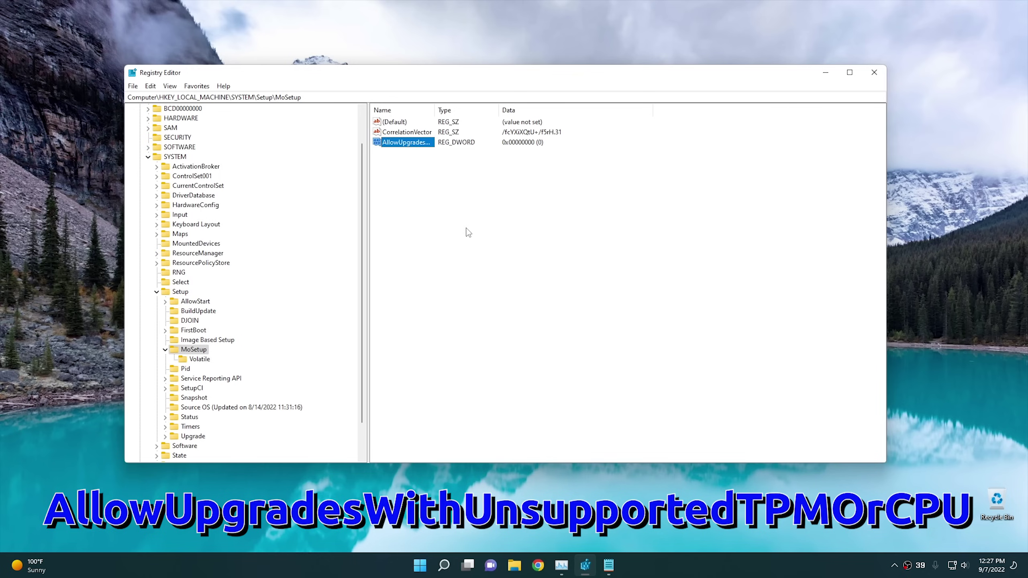
# Set the value data of AllowUpgradesWithUnsupportedTPMOrCPU to 1.
pyautogui.doubleClick(417, 142)
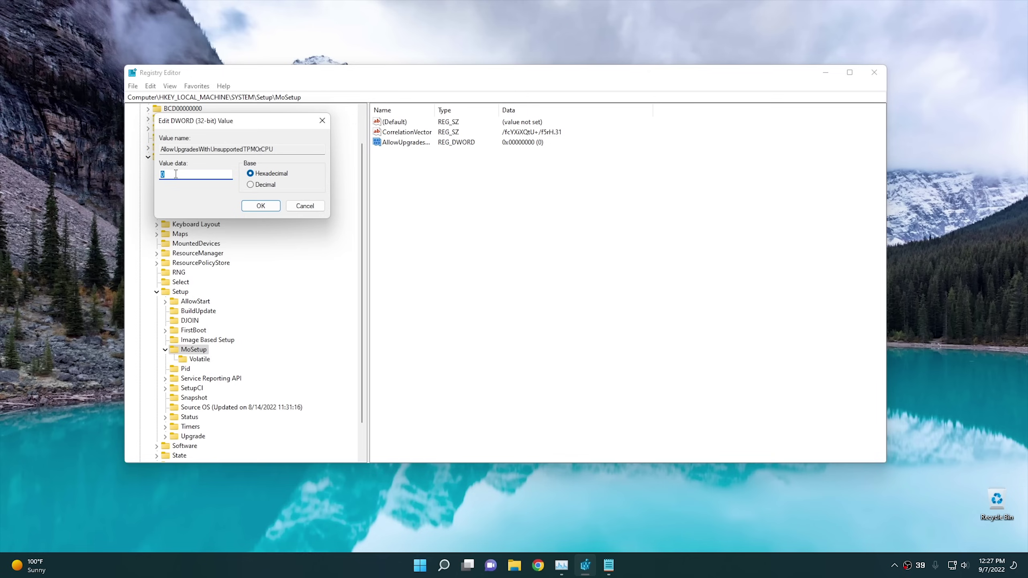
pyautogui.write('1')
pyautogui.click(275, 206)
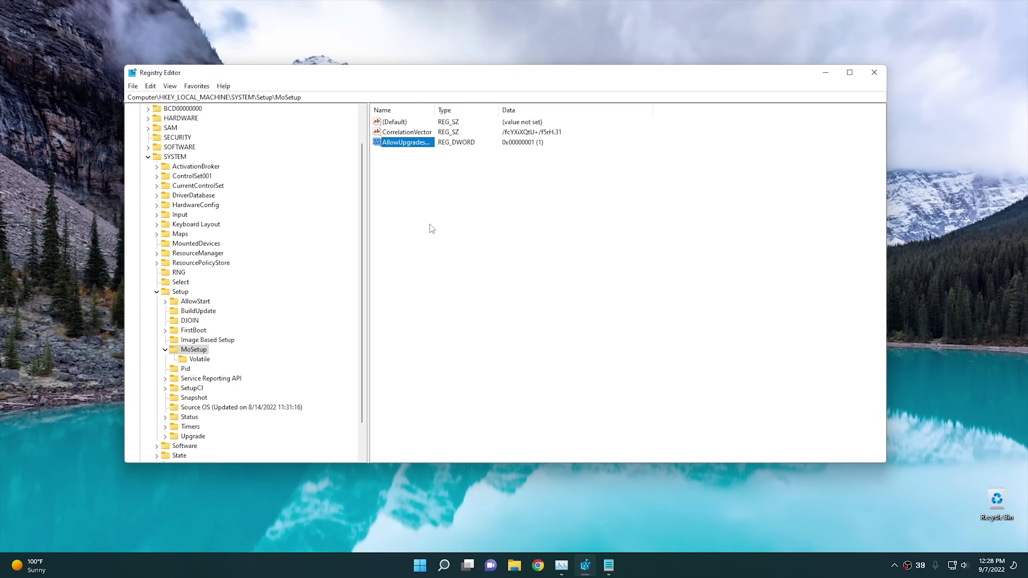
# Collapse the Setup, SYSTEM and HKEY_LOCAL_MACHINE branches of the registry tree.
pyautogui.click(156, 293)
pyautogui.click(148, 196)
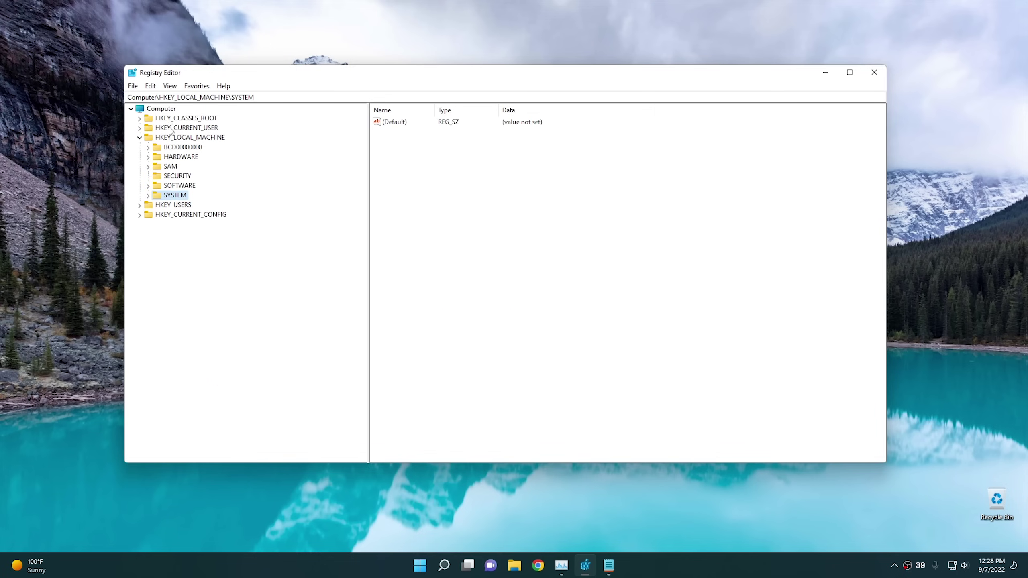
pyautogui.click(140, 137)
# Go to the registry key HKEY_CURRENT_USER\Software\Microsoft\Windows\CurrentVersion\Explorer\Advanced.
pyautogui.doubleClick(177, 129)
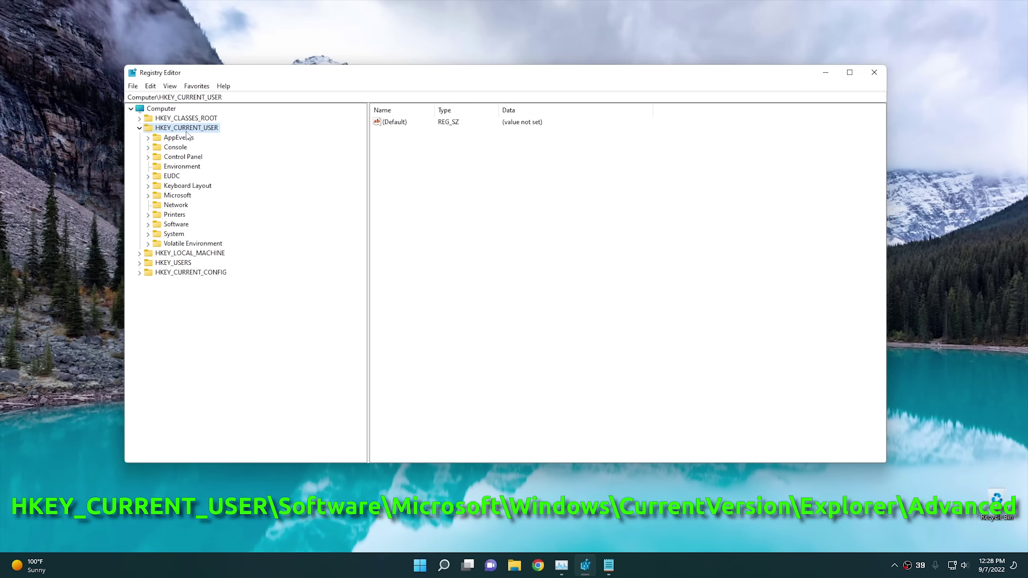
pyautogui.doubleClick(176, 225)
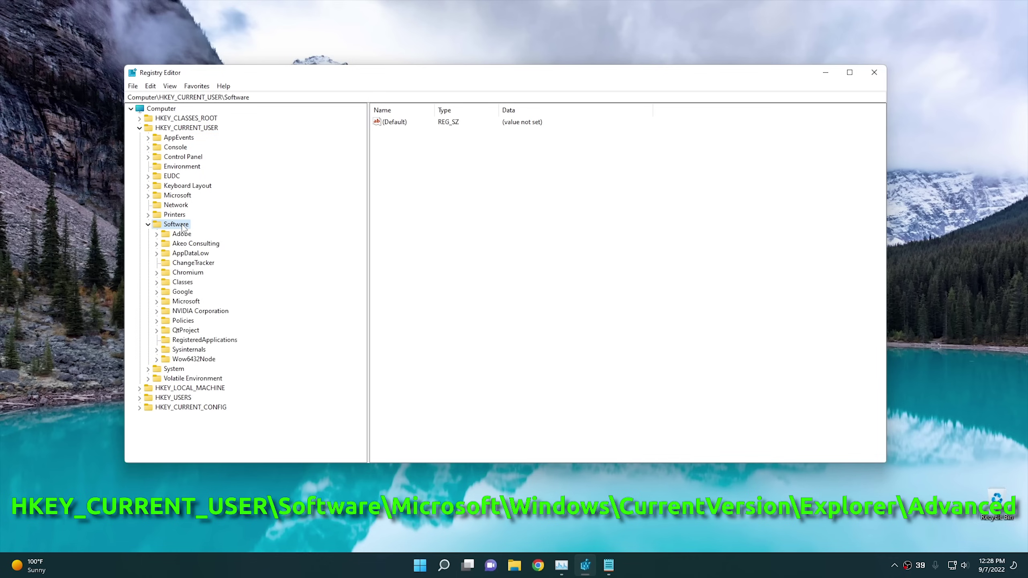
pyautogui.doubleClick(188, 302)
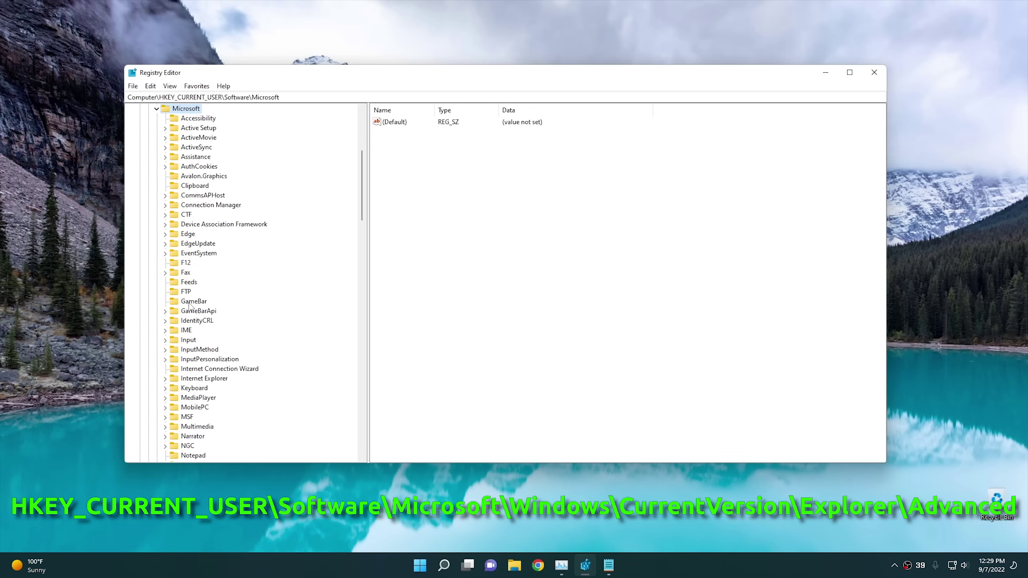
pyautogui.scroll(-11, 243, 357)
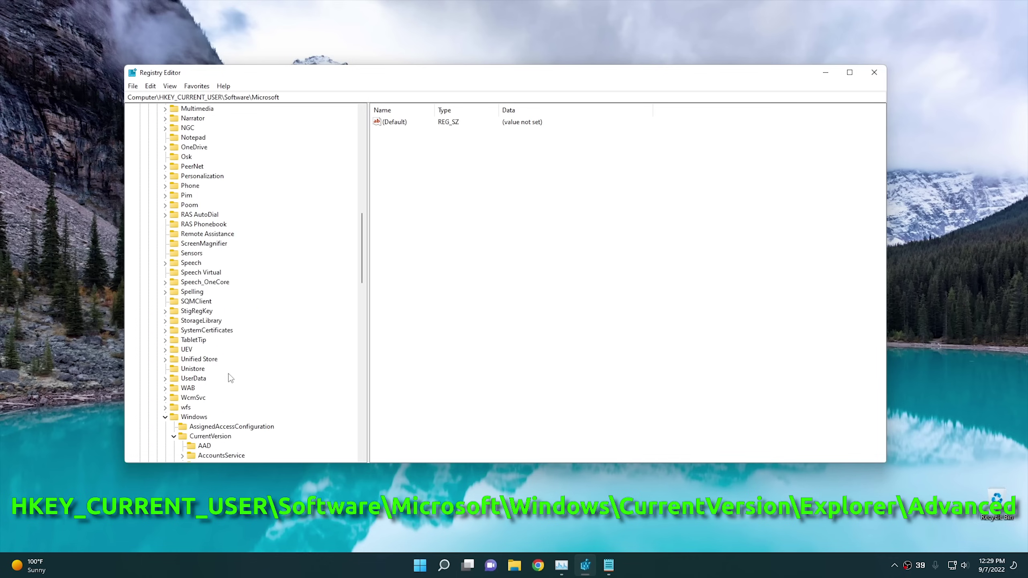
pyautogui.doubleClick(201, 418)
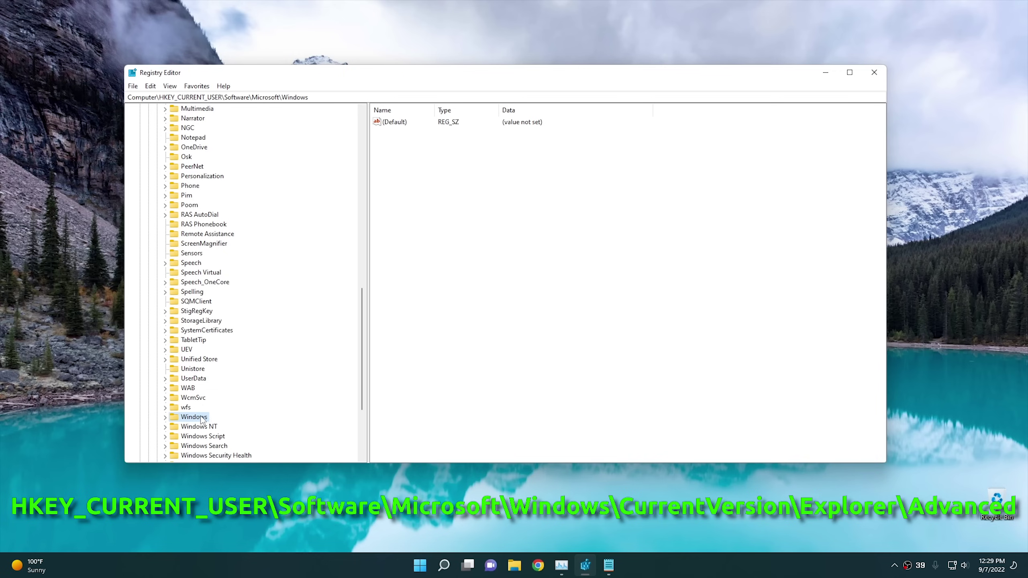
pyautogui.doubleClick(202, 418)
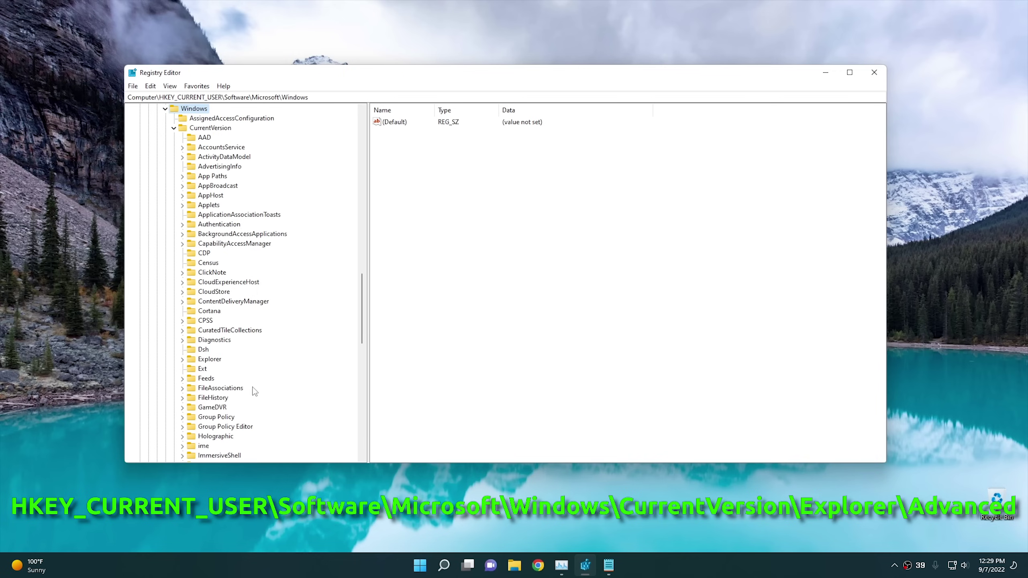
pyautogui.click(210, 129)
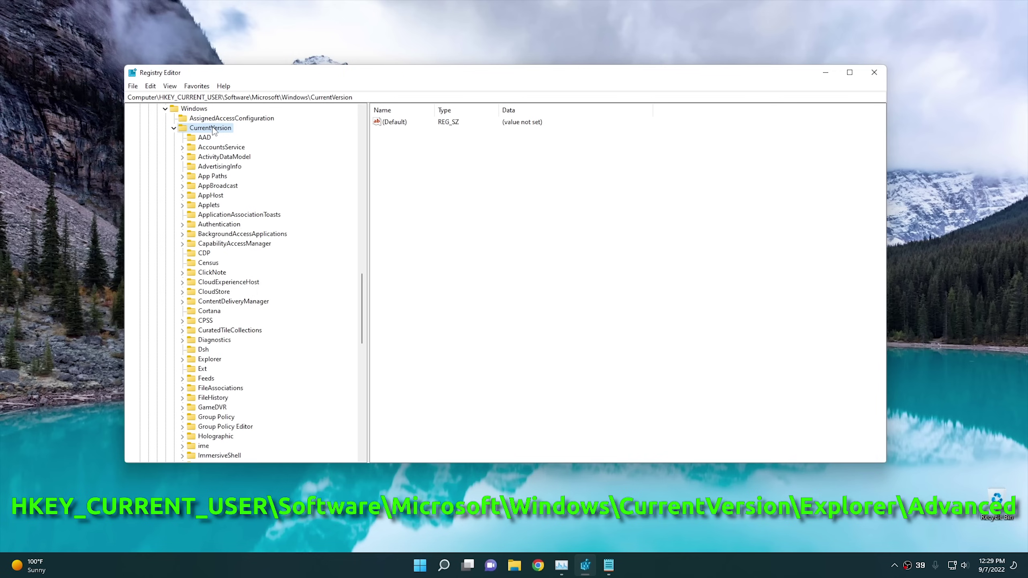
pyautogui.scroll(-3, 223, 243)
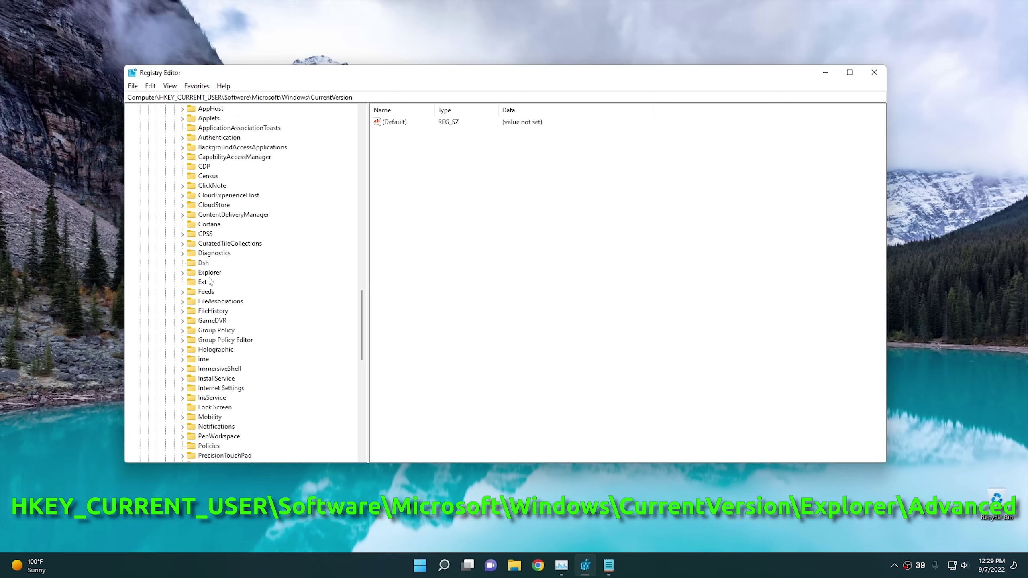
pyautogui.doubleClick(208, 274)
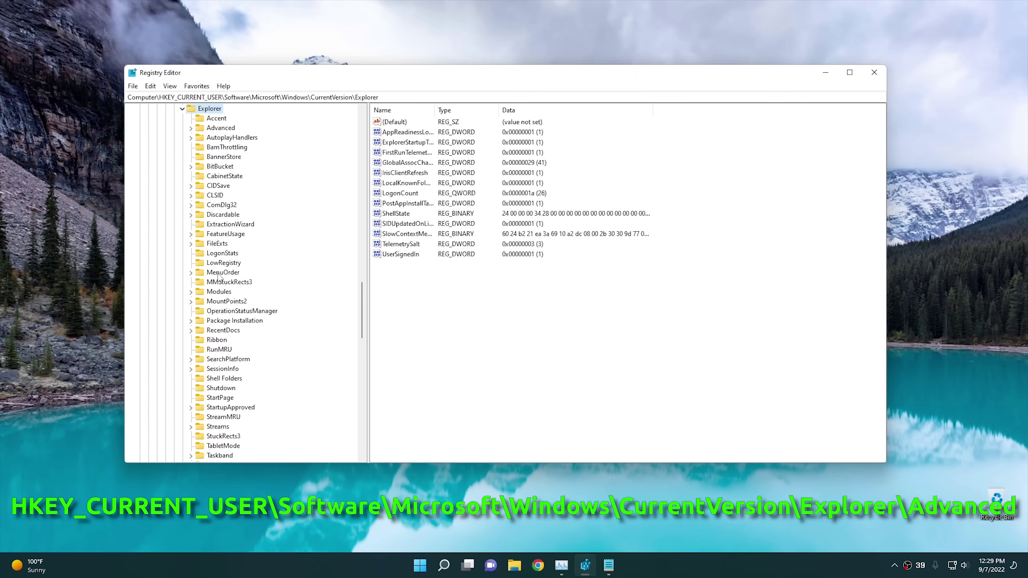
pyautogui.doubleClick(221, 129)
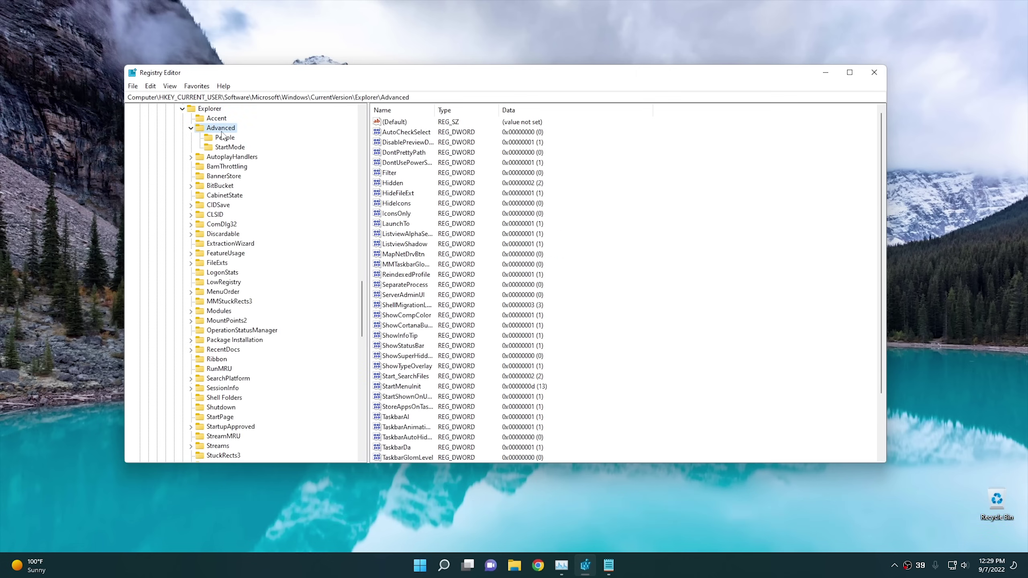
# Create a DWORD (32-bit) value named TaskbarSi in the Advanced key.
pyautogui.scroll(-3, 586, 282)
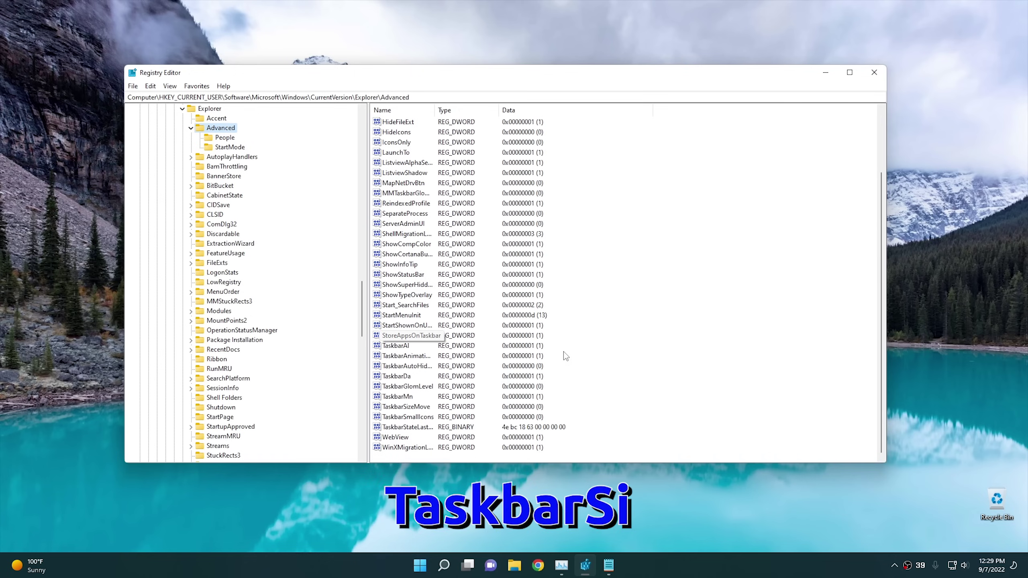
pyautogui.rightClick(603, 328)
pyautogui.moveTo(628, 332)
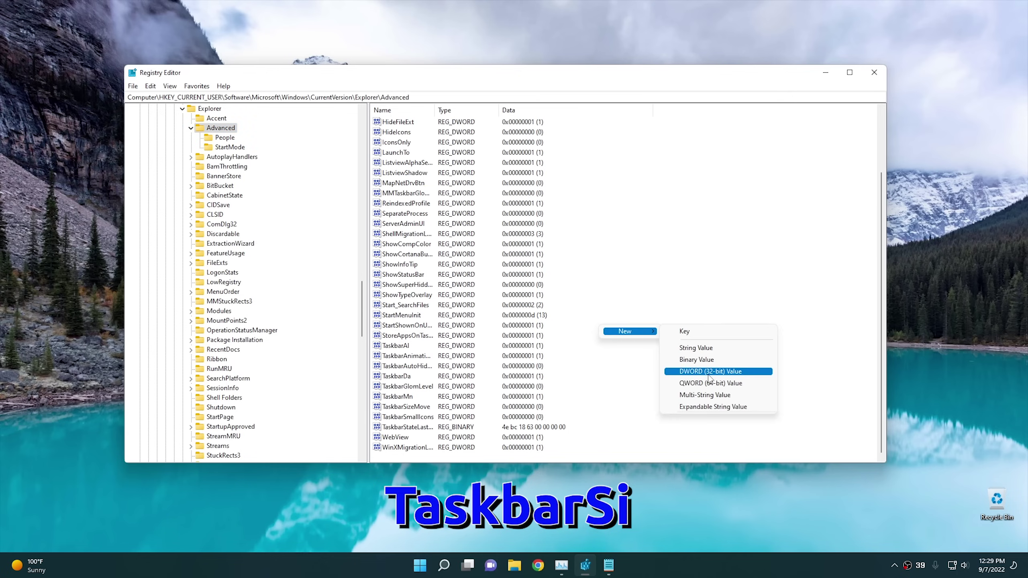
pyautogui.click(709, 376)
pyautogui.rightClick(404, 447)
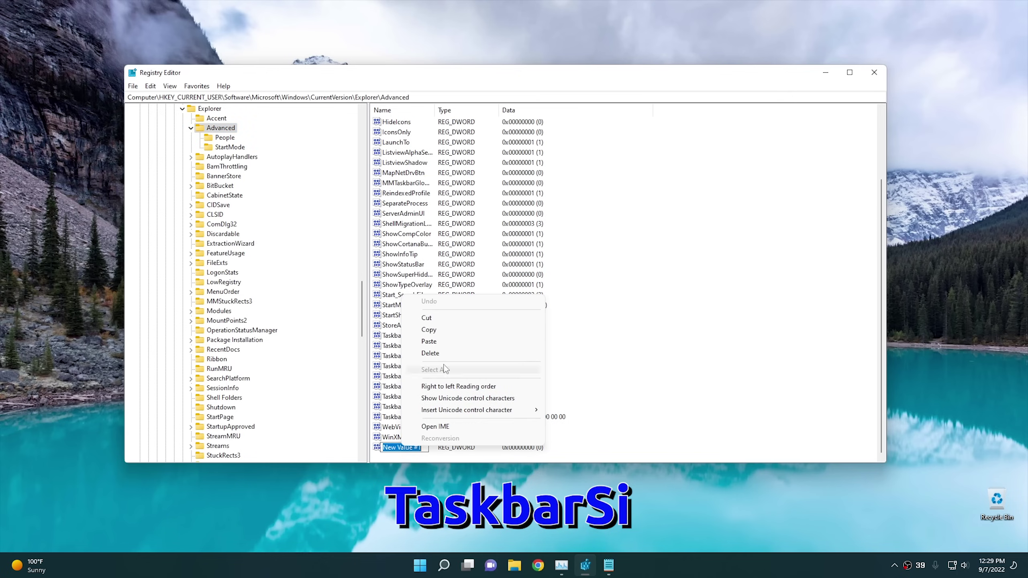
pyautogui.click(429, 342)
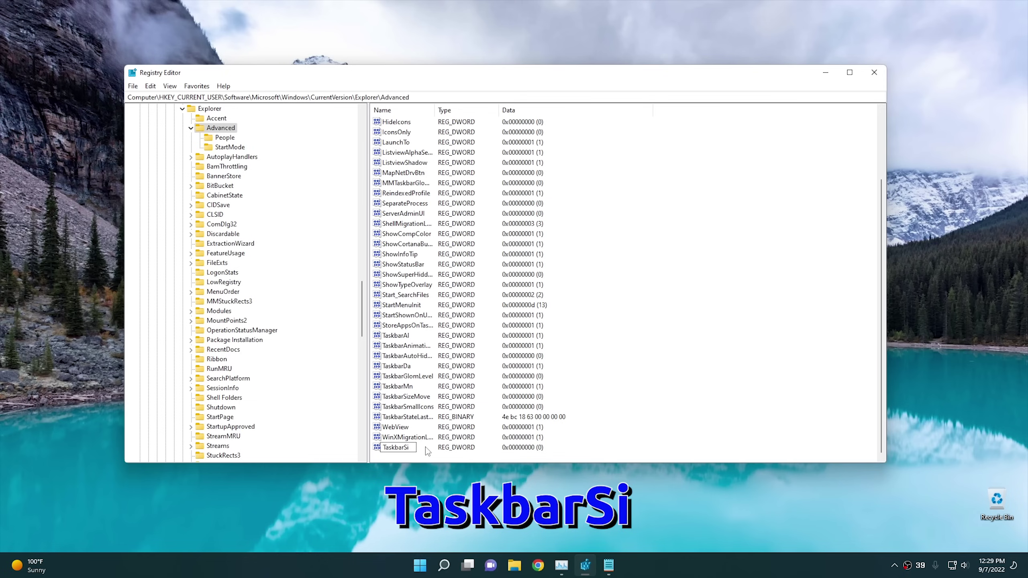
pyautogui.press('Return')
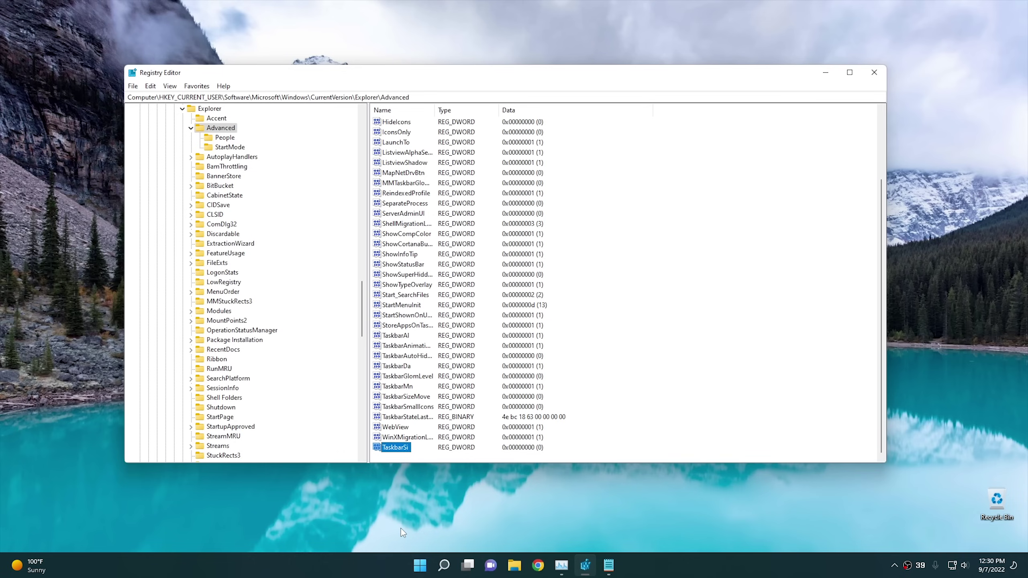
# Set the value data of TaskbarSi to 0 and restart the Windows Explorer process from Task Manager.
pyautogui.doubleClick(397, 449)
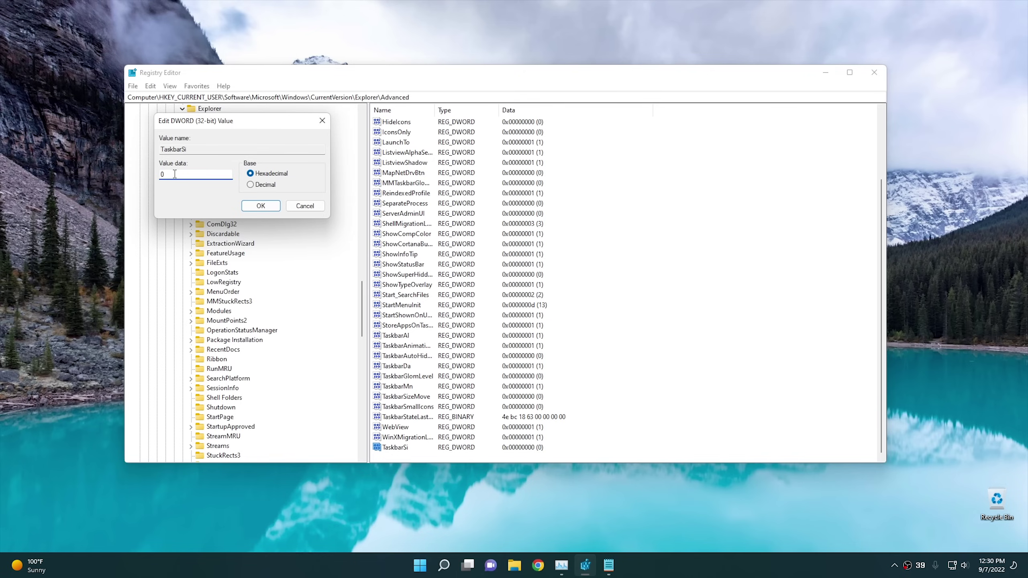
pyautogui.click(261, 205)
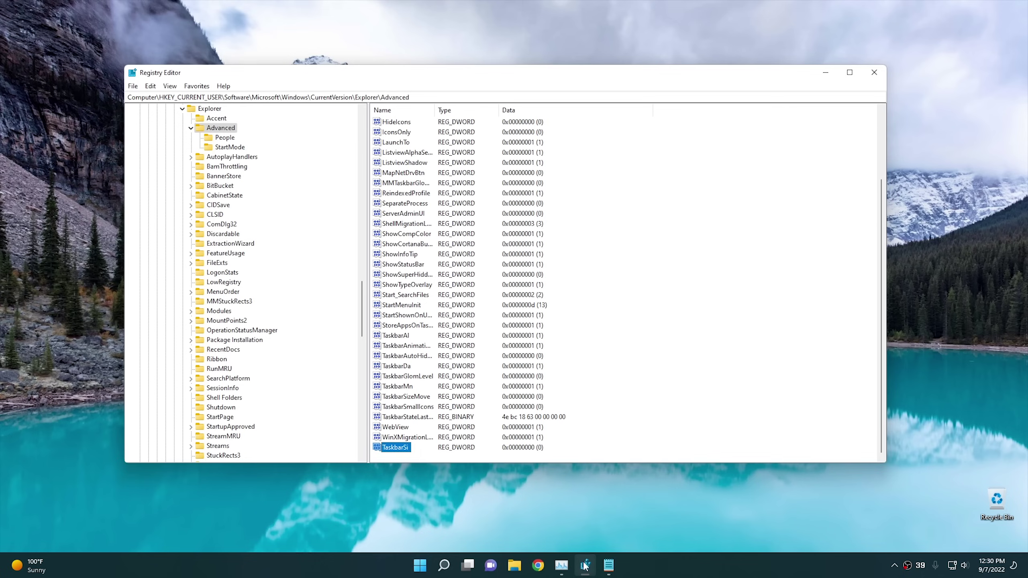
pyautogui.click(569, 570)
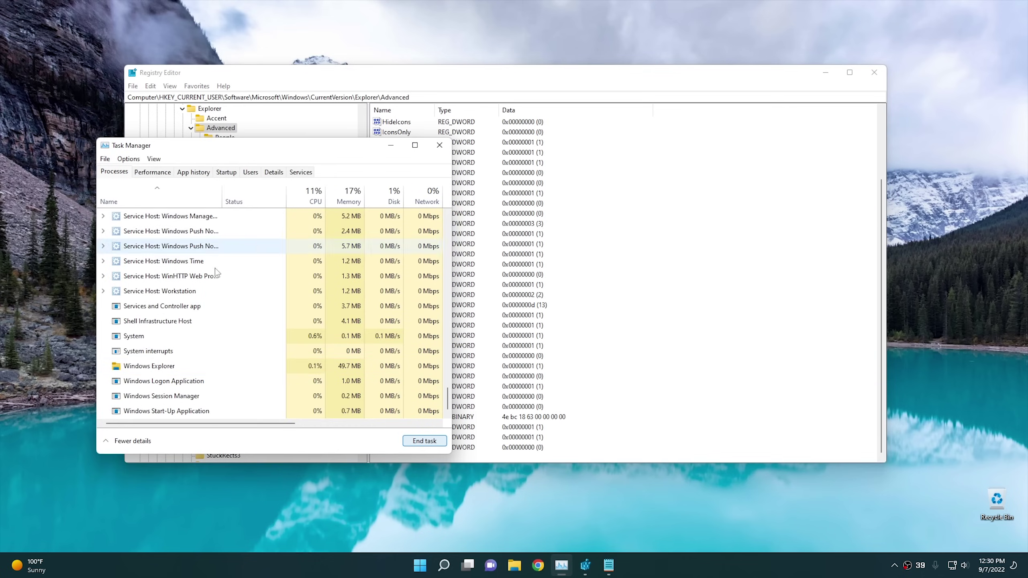
pyautogui.click(162, 366)
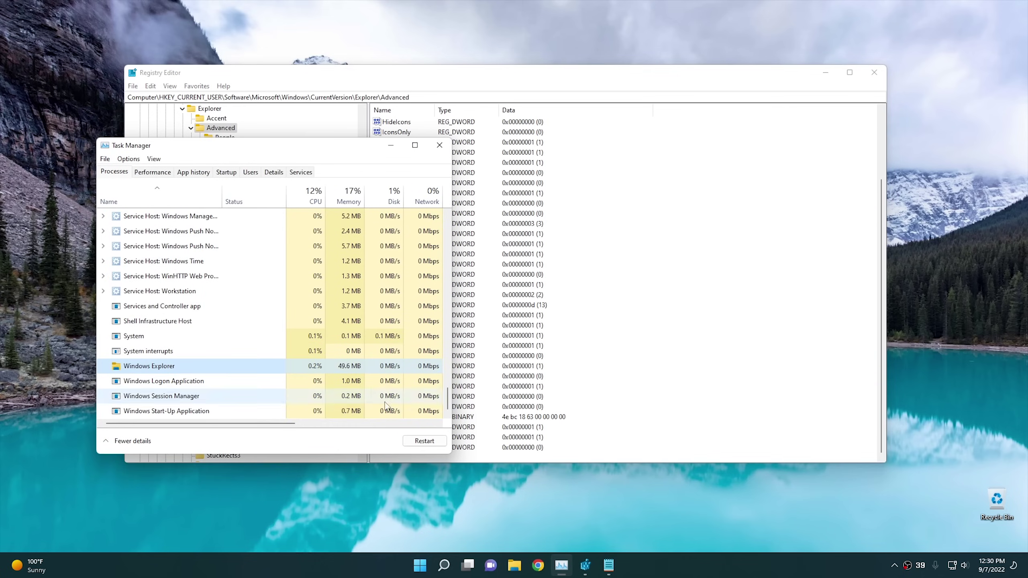
pyautogui.click(424, 442)
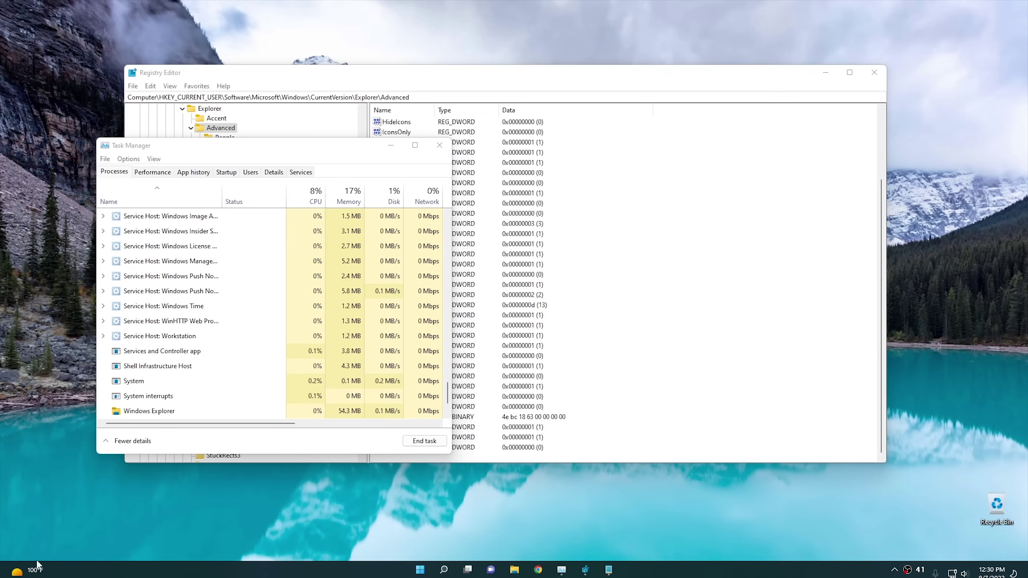
pyautogui.moveTo(37, 565)
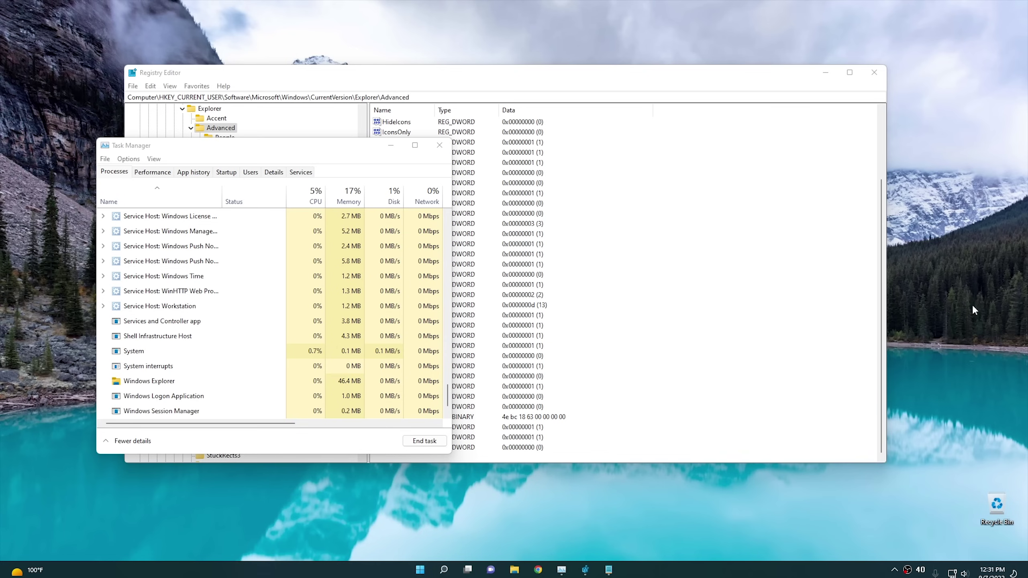
# Set the value data of TaskbarSi to 2 and restart the Windows Explorer process from Task Manager.
pyautogui.click(562, 374)
pyautogui.doubleClick(399, 447)
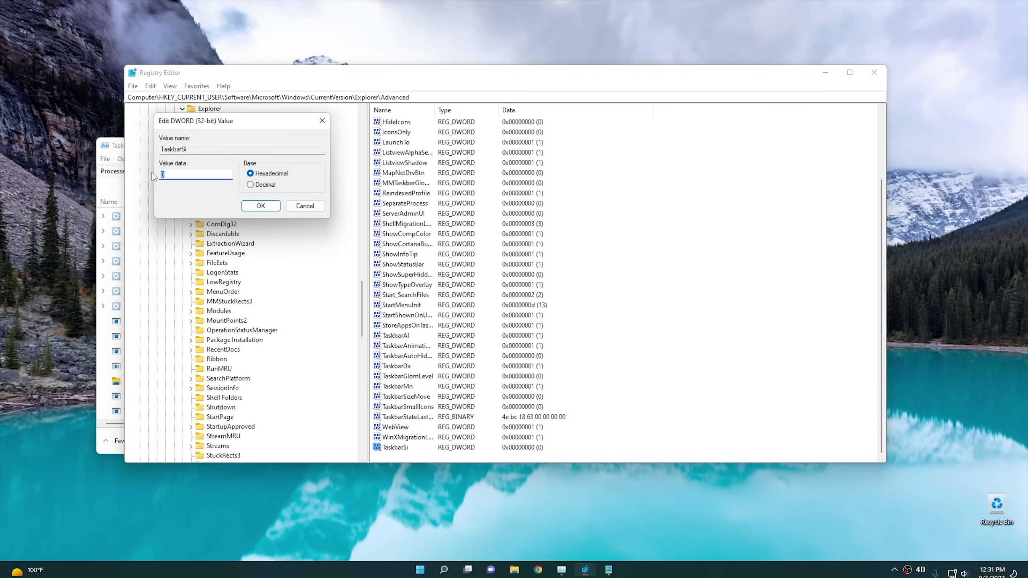
pyautogui.write('2')
pyautogui.click(261, 206)
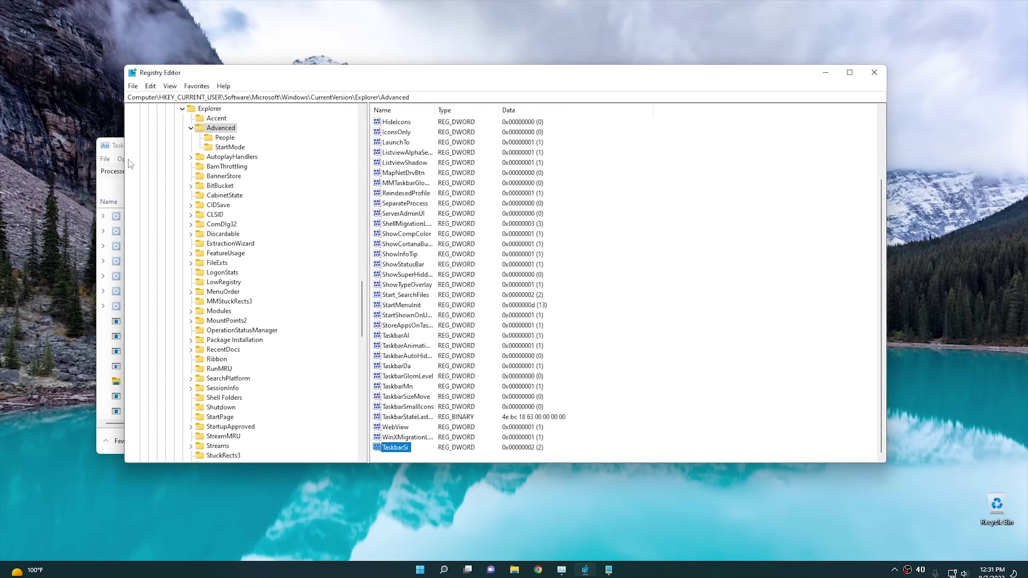
pyautogui.click(120, 152)
pyautogui.click(162, 382)
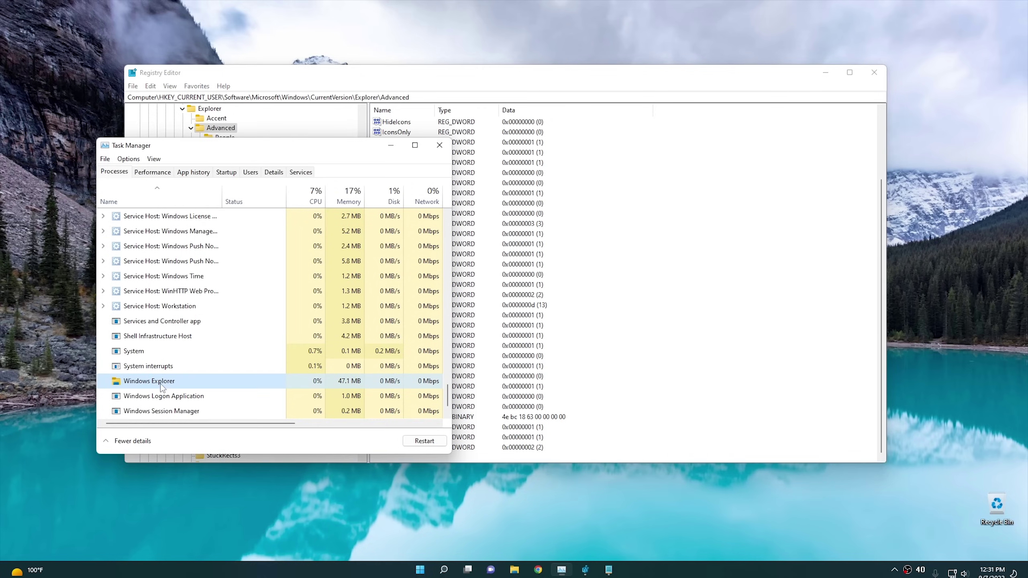
pyautogui.click(439, 445)
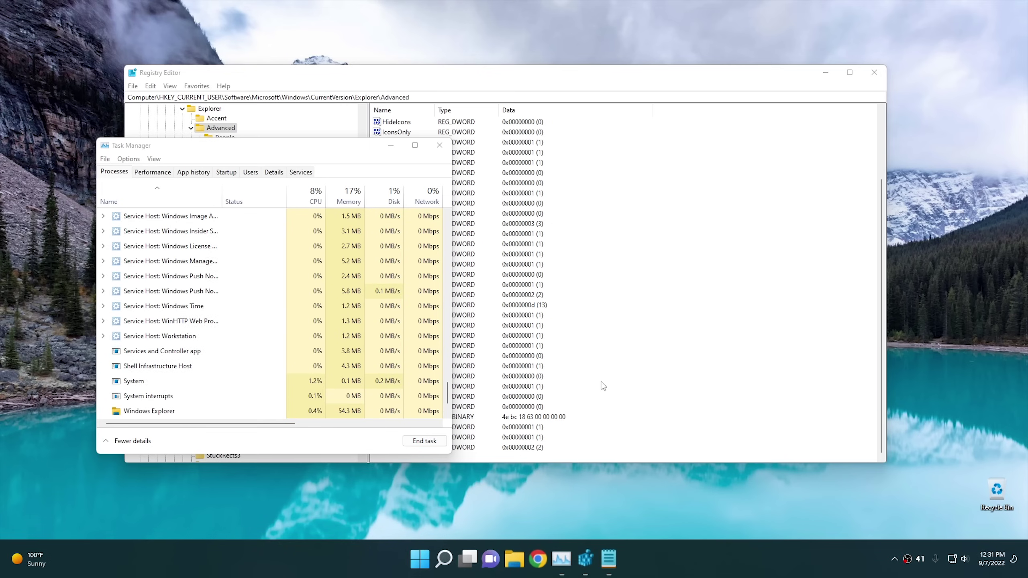
# Set the value data of TaskbarSi to 1 and restart the Windows Explorer process from Task Manager.
pyautogui.click(397, 447)
pyautogui.doubleClick(393, 448)
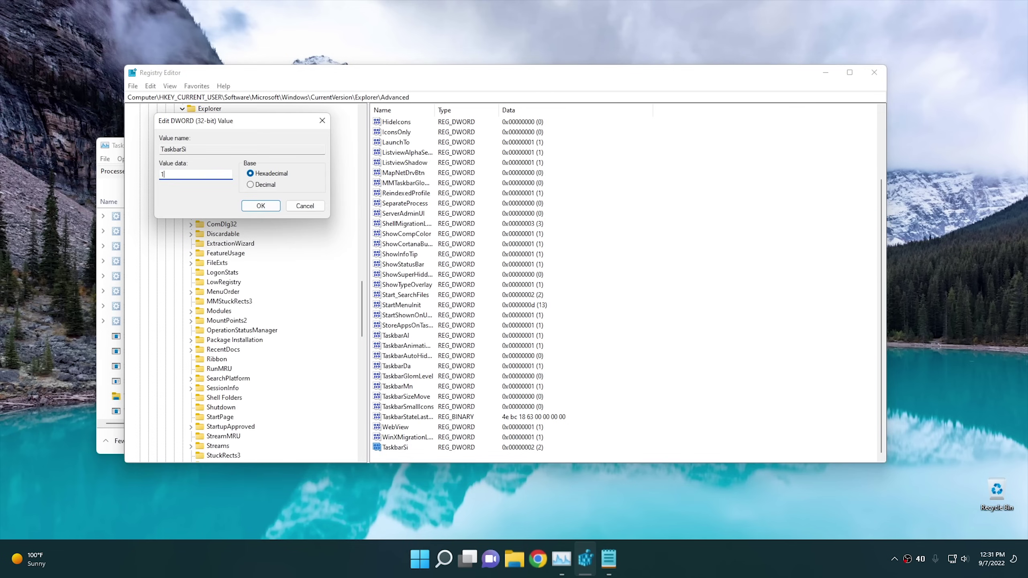
pyautogui.click(259, 206)
pyautogui.click(113, 151)
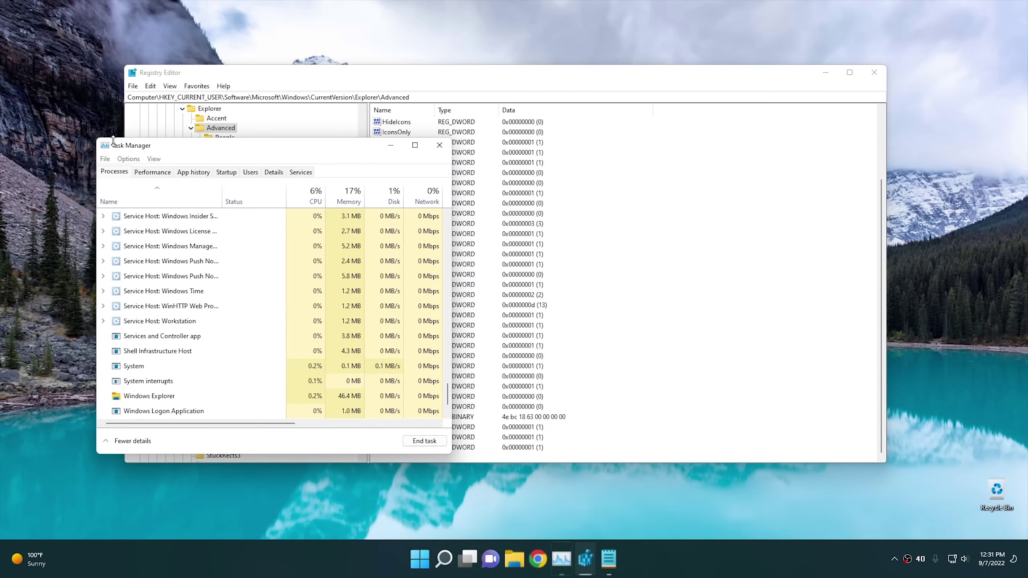
pyautogui.click(170, 395)
pyautogui.click(421, 440)
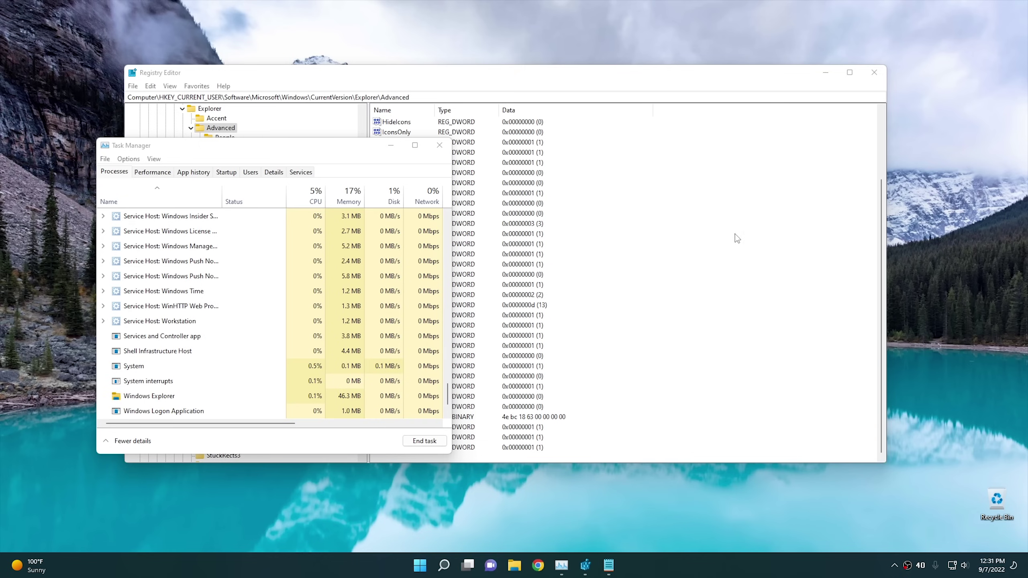
# Open the StuckRects3 key under HKEY_CURRENT_USER\Software\Microsoft\Windows\CurrentVersion\Explorer and select its Settings value.
pyautogui.click(591, 223)
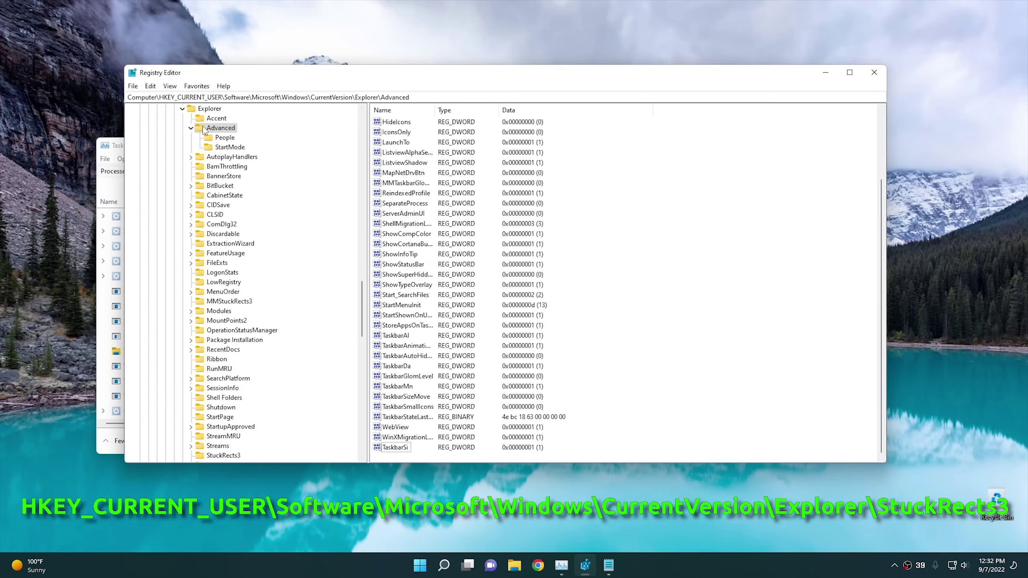
pyautogui.click(190, 129)
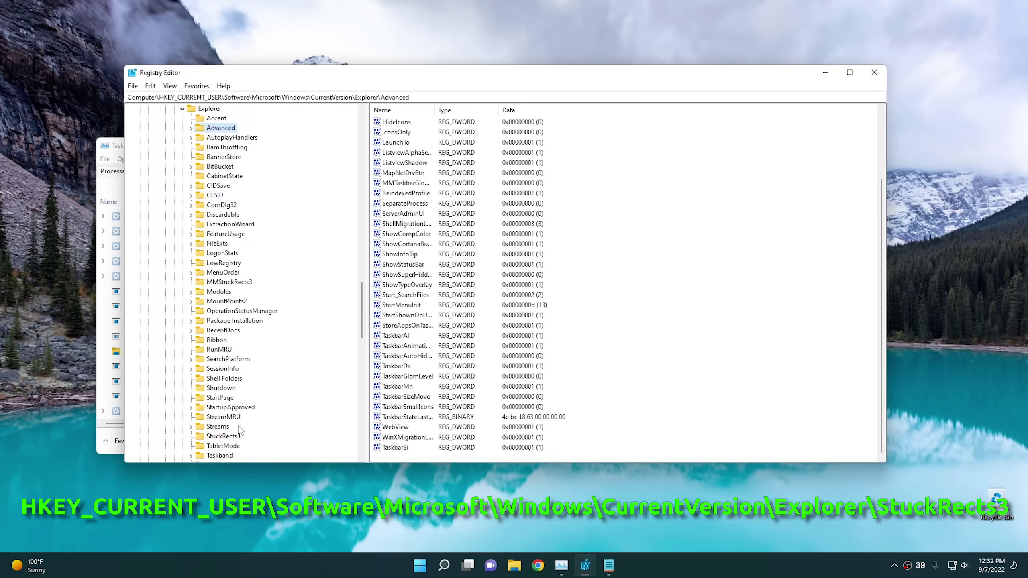
pyautogui.click(214, 437)
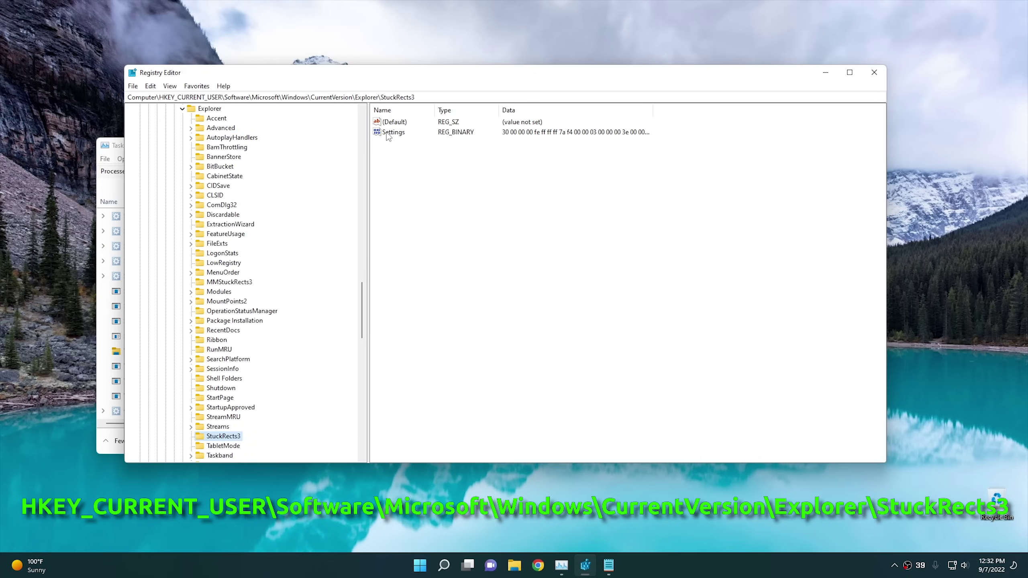
pyautogui.click(402, 134)
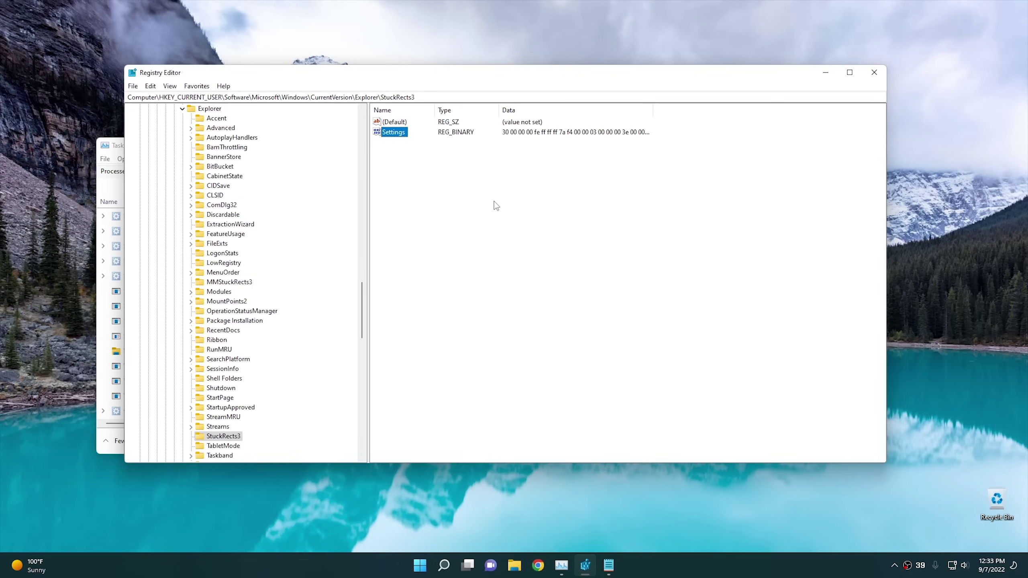
# Set the fifth byte of row 00000008 in the Settings binary value to 01 and restart the Windows Explorer process.
pyautogui.doubleClick(393, 132)
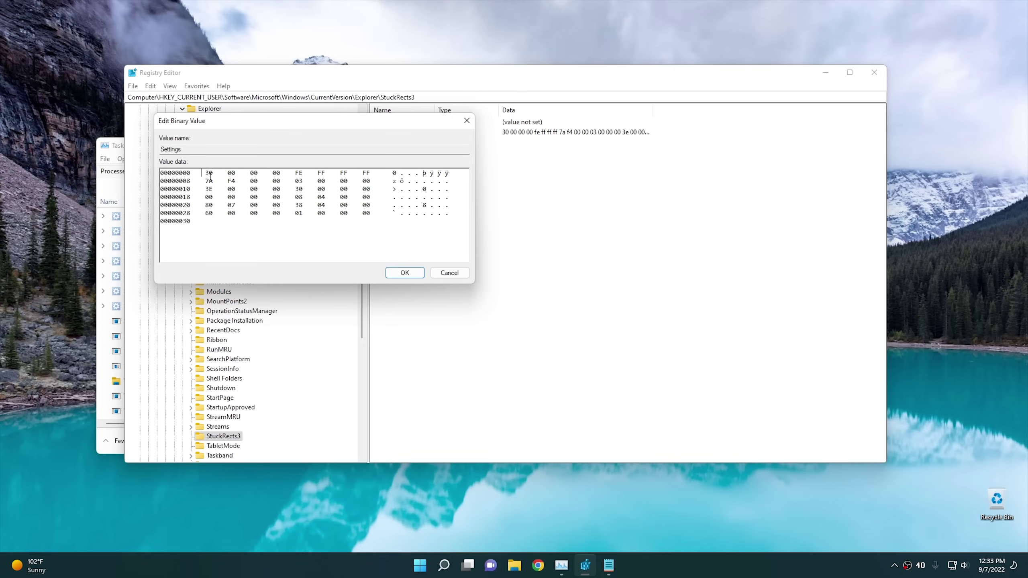
pyautogui.doubleClick(299, 180)
pyautogui.write('01')
pyautogui.click(404, 272)
pyautogui.click(120, 155)
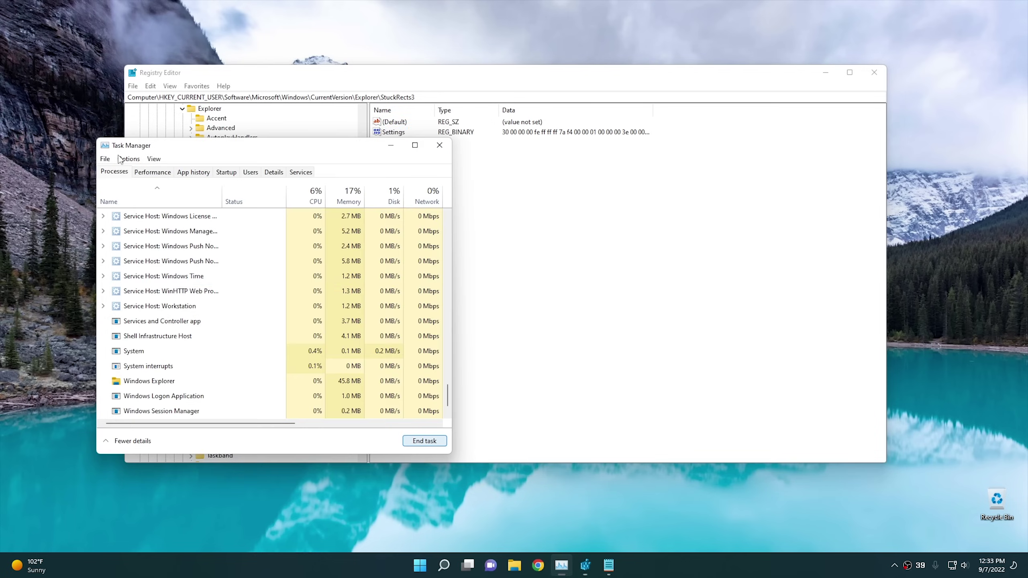
pyautogui.click(166, 382)
pyautogui.click(423, 441)
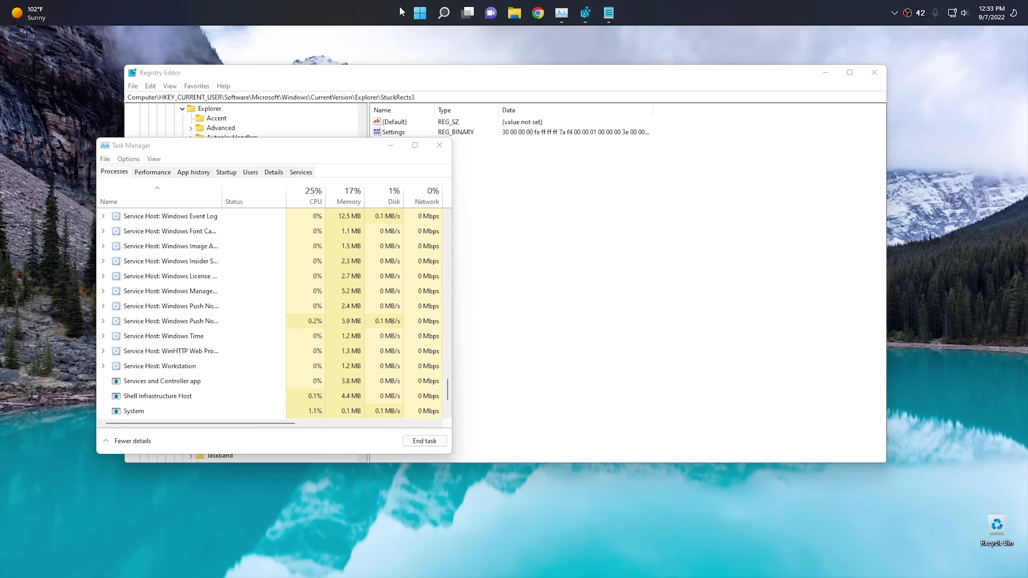
# Open the Start menu to check where it appears with the relocated taskbar, and close it again.
pyautogui.click(419, 16)
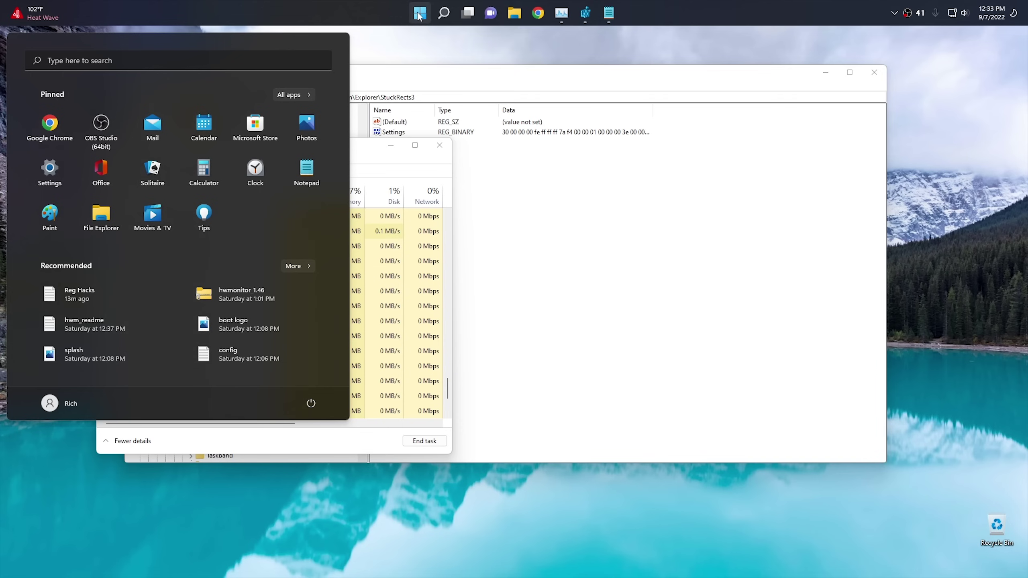
pyautogui.click(420, 16)
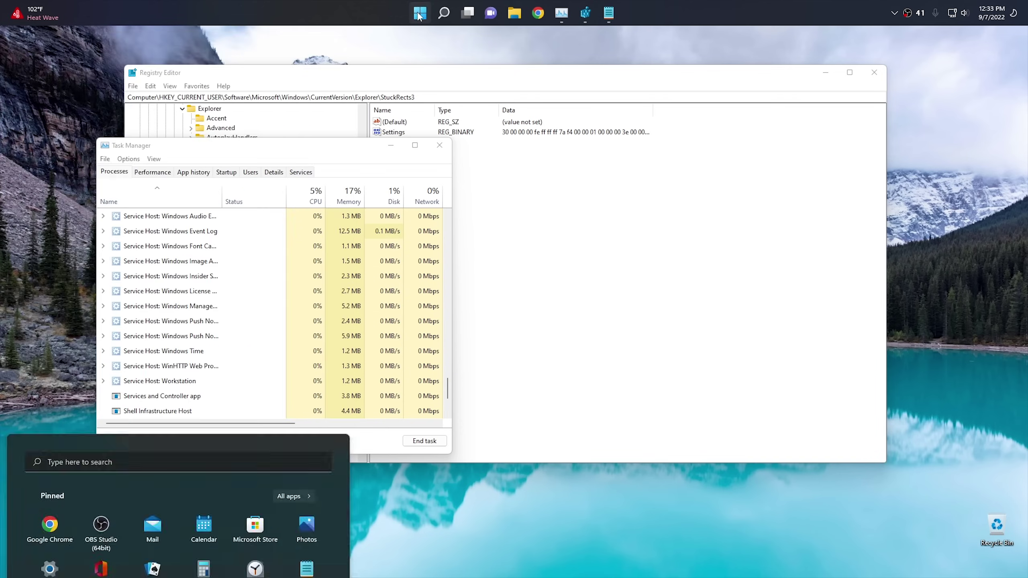
pyautogui.click(450, 74)
# Set the fifth byte of row 00000008 in the Settings binary value to 00 and restart the Windows Explorer process.
pyautogui.doubleClick(404, 136)
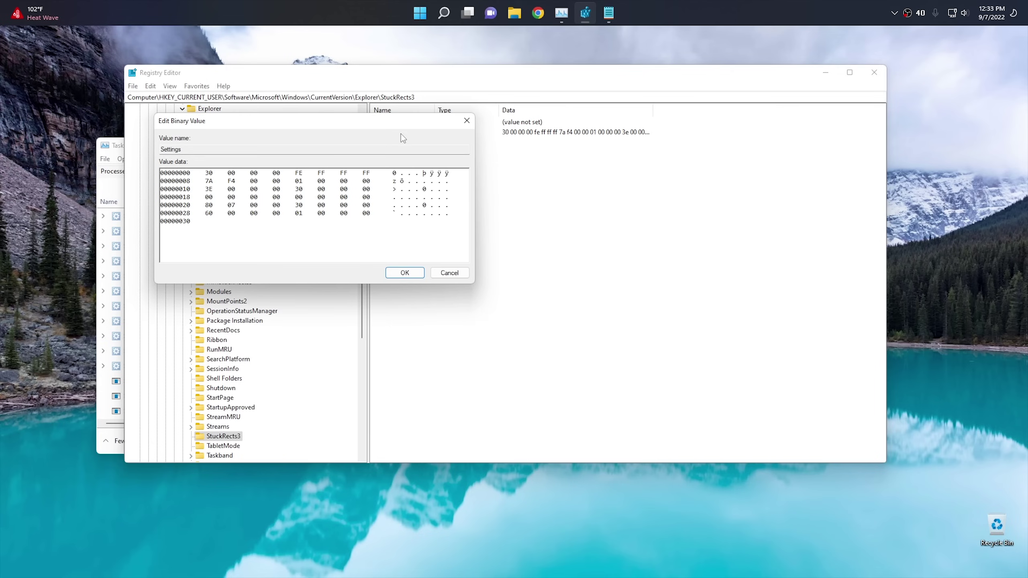
pyautogui.doubleClick(298, 181)
pyautogui.write('00')
pyautogui.click(403, 274)
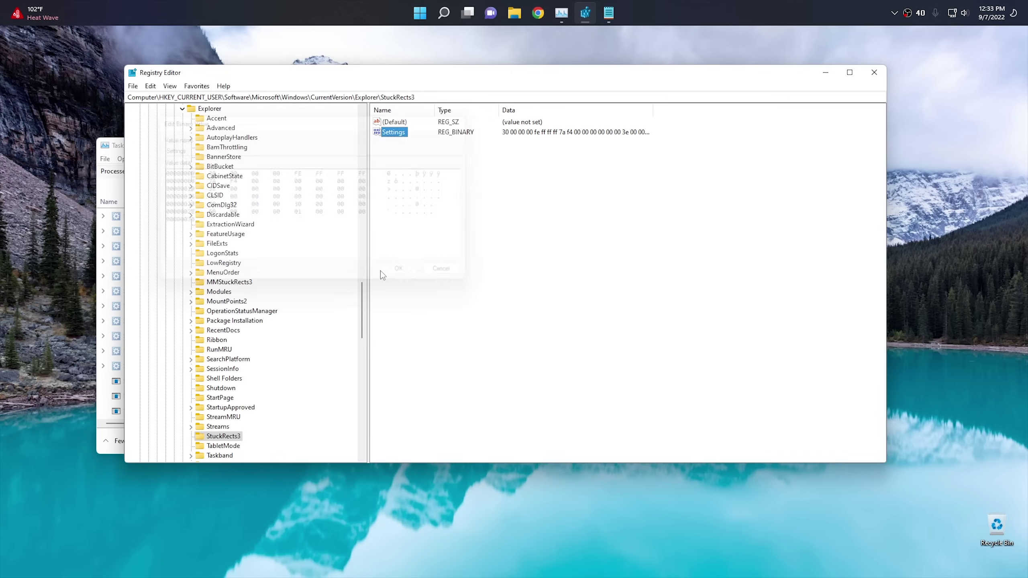
pyautogui.click(118, 150)
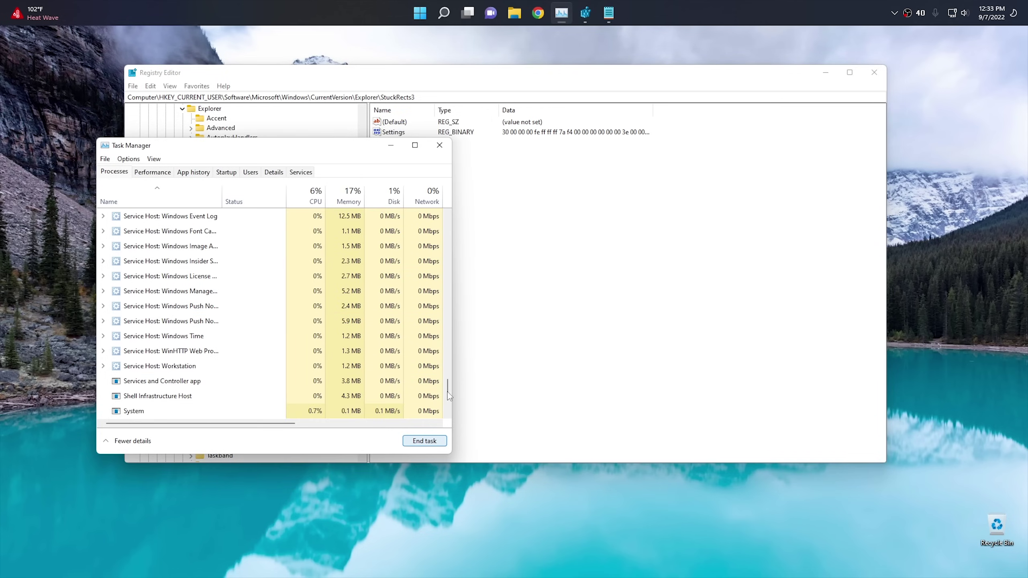
pyautogui.scroll(-2, 448, 392)
pyautogui.click(187, 352)
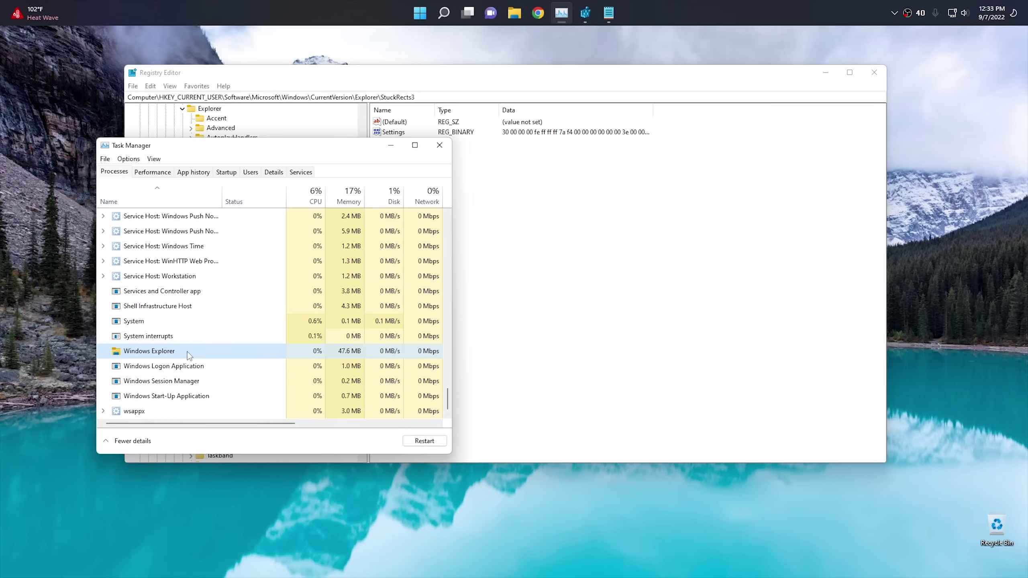
pyautogui.click(424, 441)
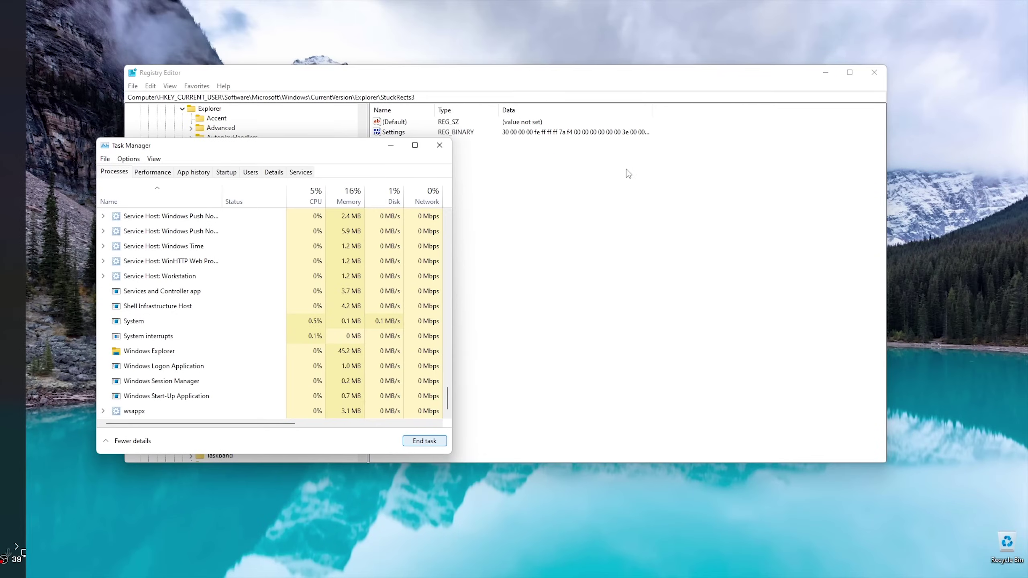
# Set the fifth byte of row 00000008 in the Settings binary value to 03 and restart the Windows Explorer process.
pyautogui.click(612, 174)
pyautogui.doubleClick(393, 132)
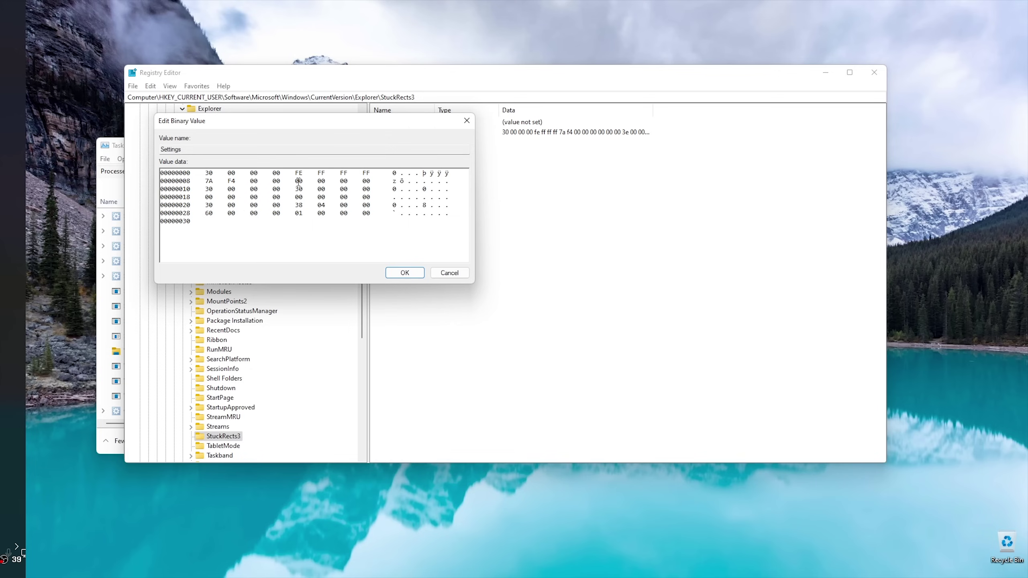
pyautogui.doubleClick(299, 181)
pyautogui.write('03')
pyautogui.click(404, 273)
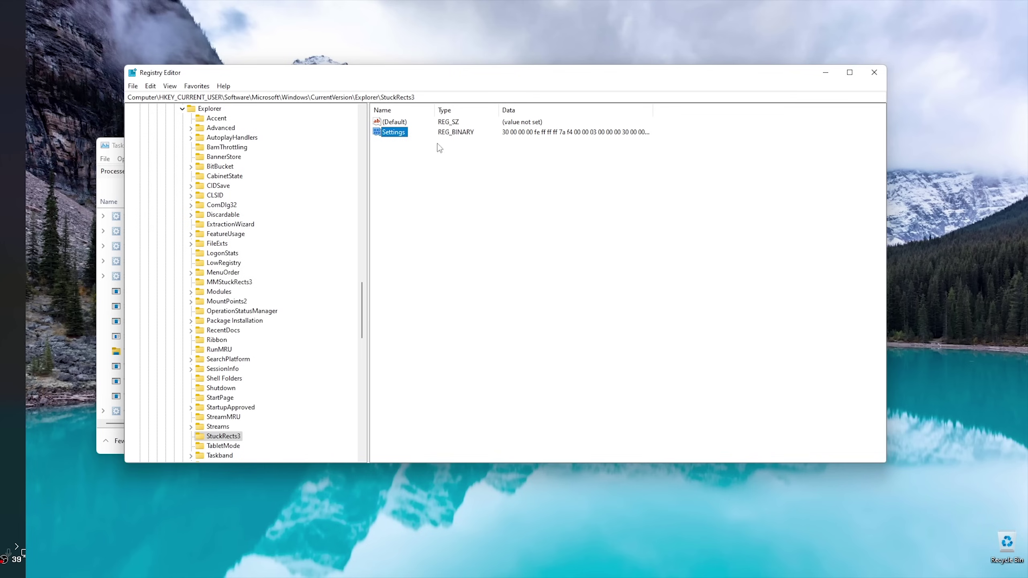
pyautogui.click(120, 158)
pyautogui.click(178, 352)
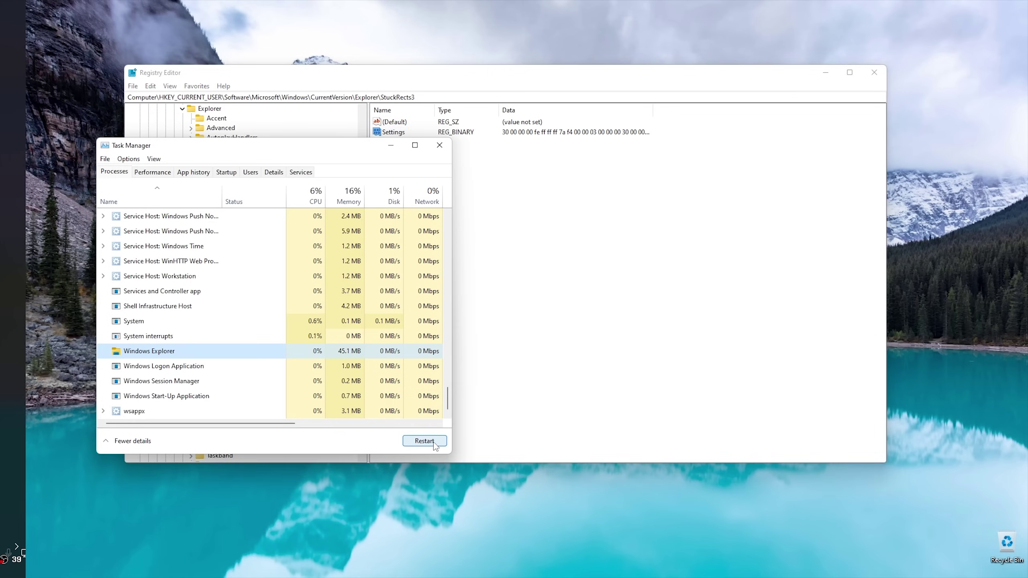
pyautogui.click(434, 443)
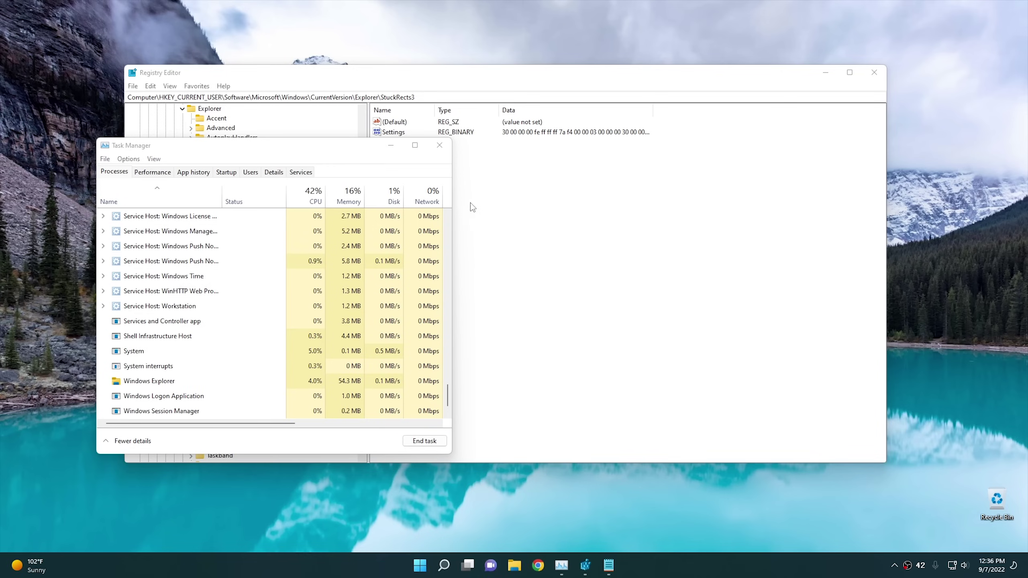
# Collapse the Explorer, Windows and Software branches under HKEY_CURRENT_USER in the registry tree.
pyautogui.click(509, 232)
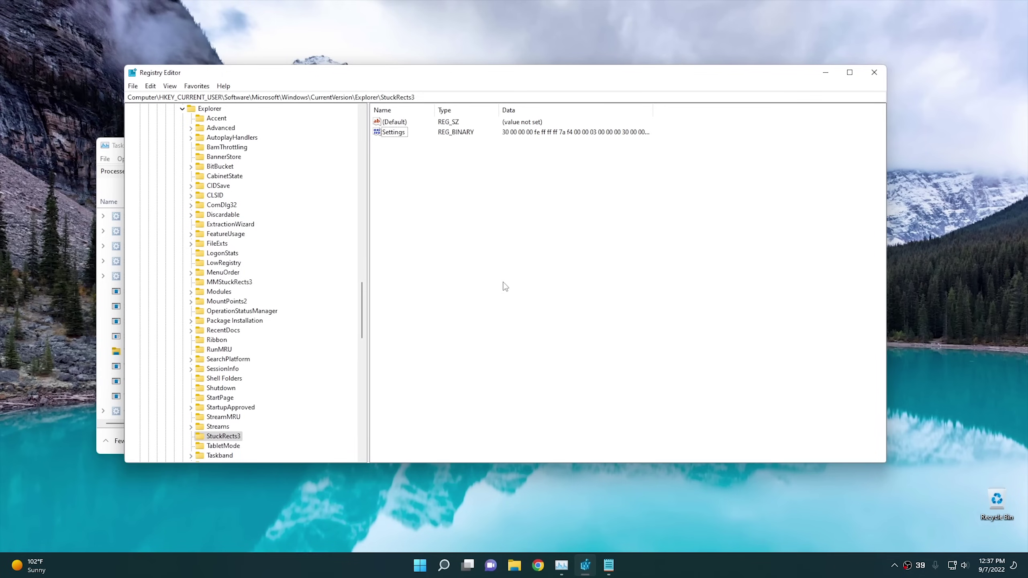
pyautogui.scroll(2, 215, 197)
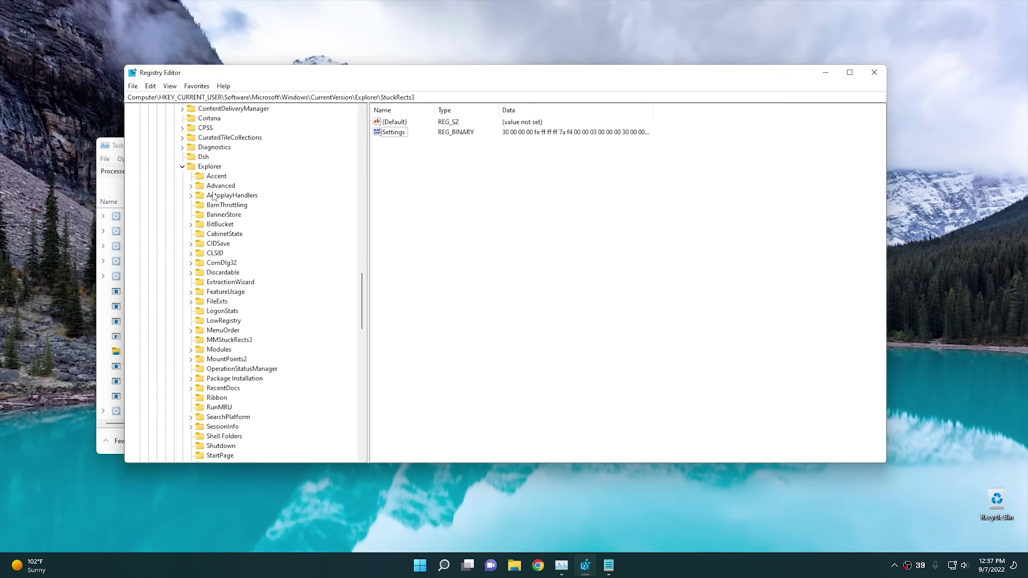
pyautogui.click(183, 166)
pyautogui.scroll(10, 197, 191)
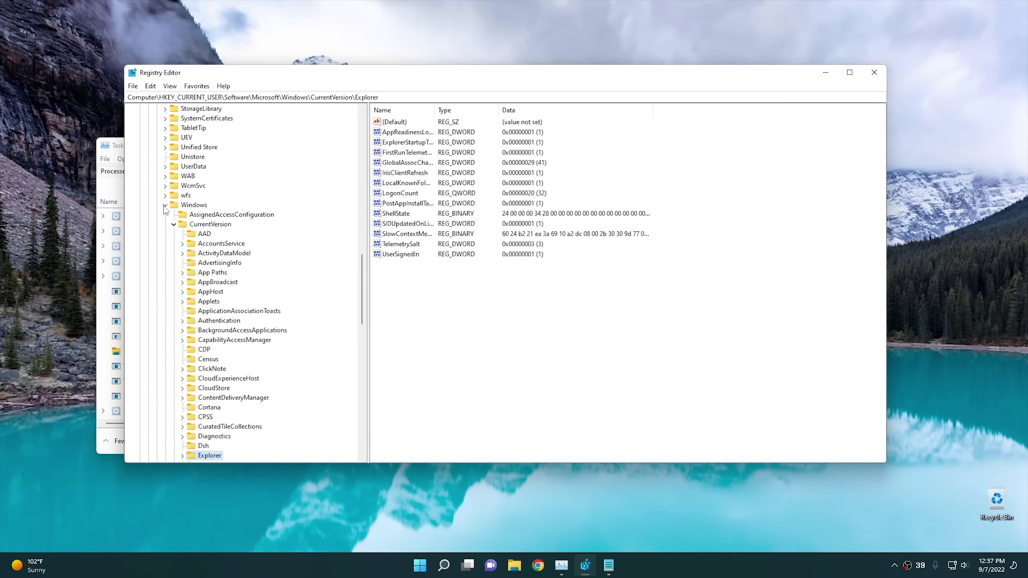
pyautogui.click(165, 202)
pyautogui.scroll(20, 198, 216)
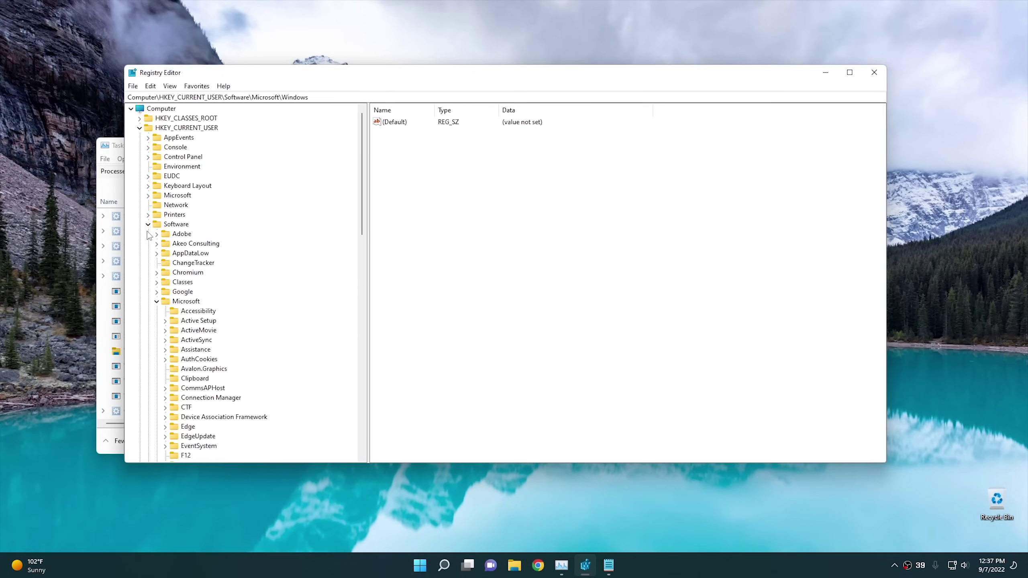
pyautogui.click(148, 225)
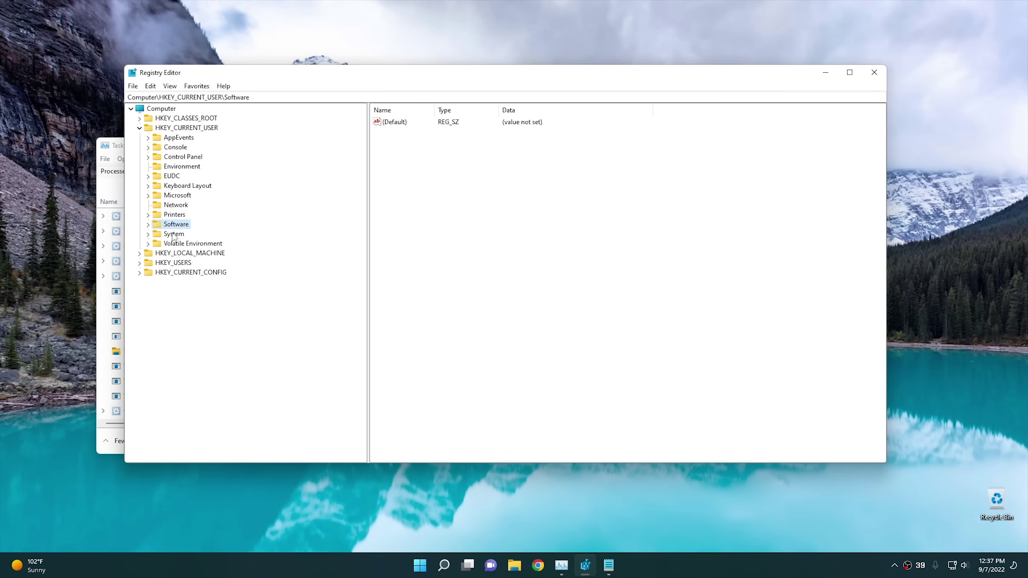
# Expand the registry tree to HKEY_CURRENT_USER\Software\Classes\CLSID and show the subkeys of CLSID.
pyautogui.click(208, 128)
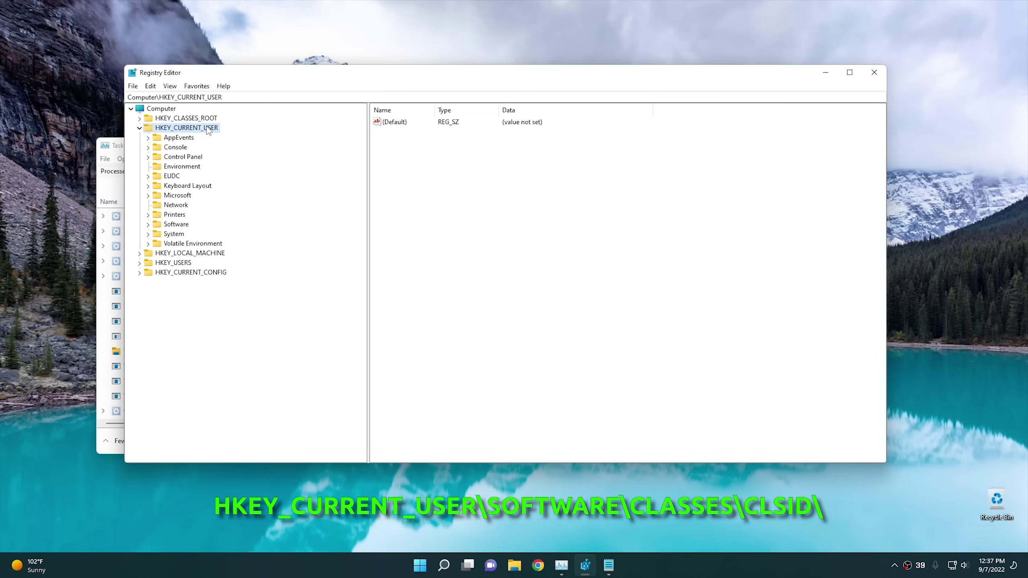
pyautogui.doubleClick(183, 225)
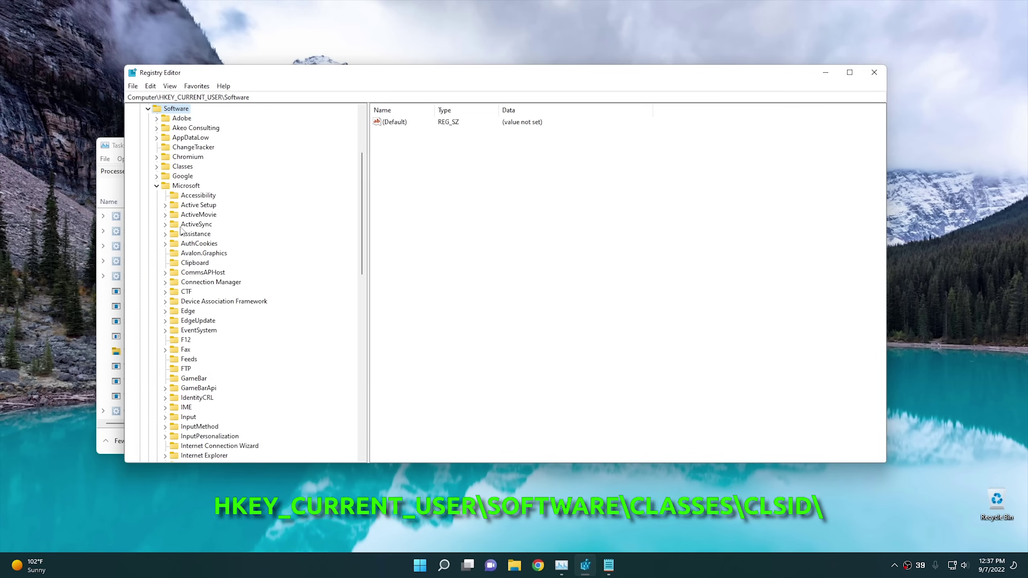
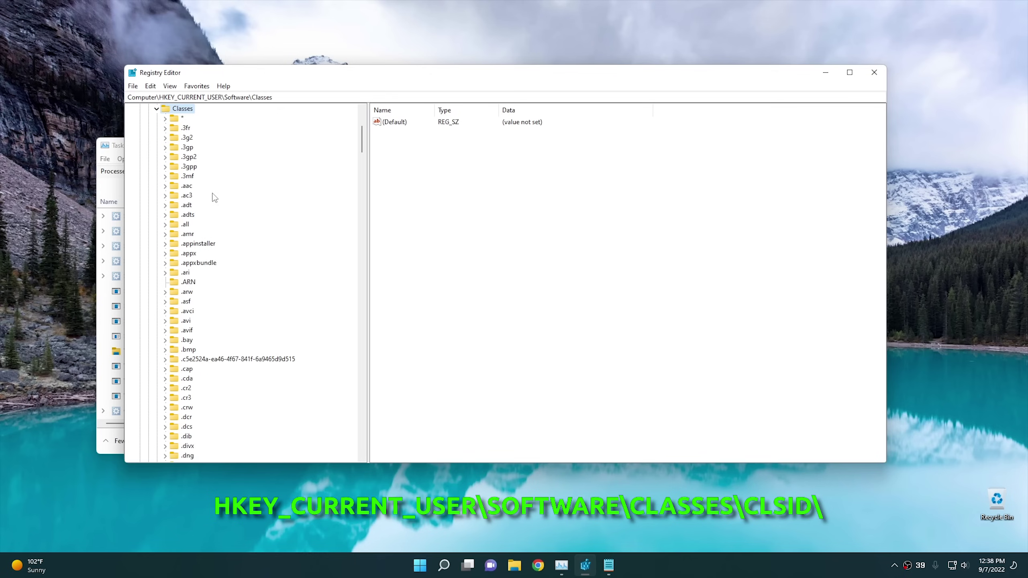
pyautogui.scroll(-20, 225, 277)
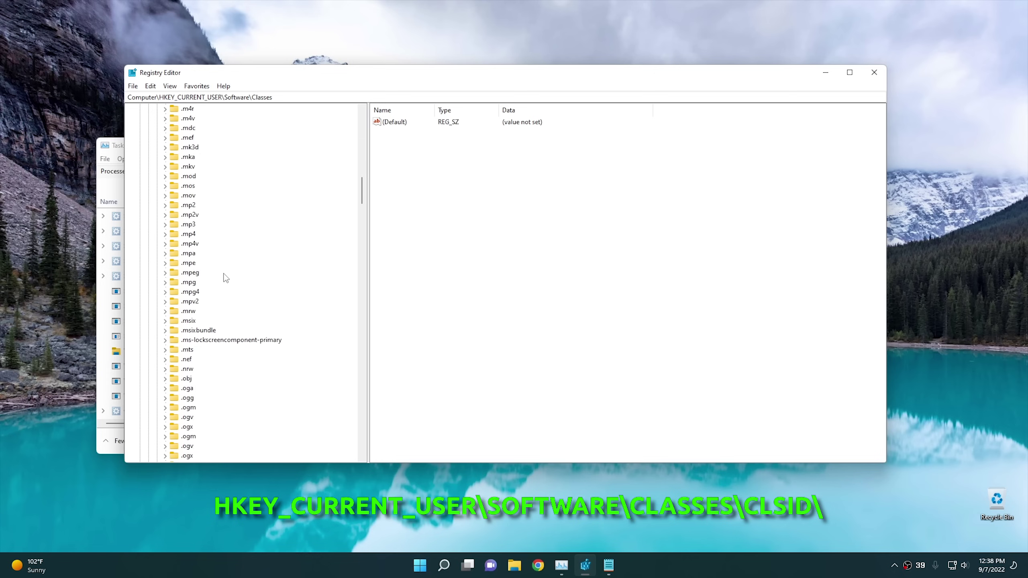
pyautogui.scroll(-20, 225, 277)
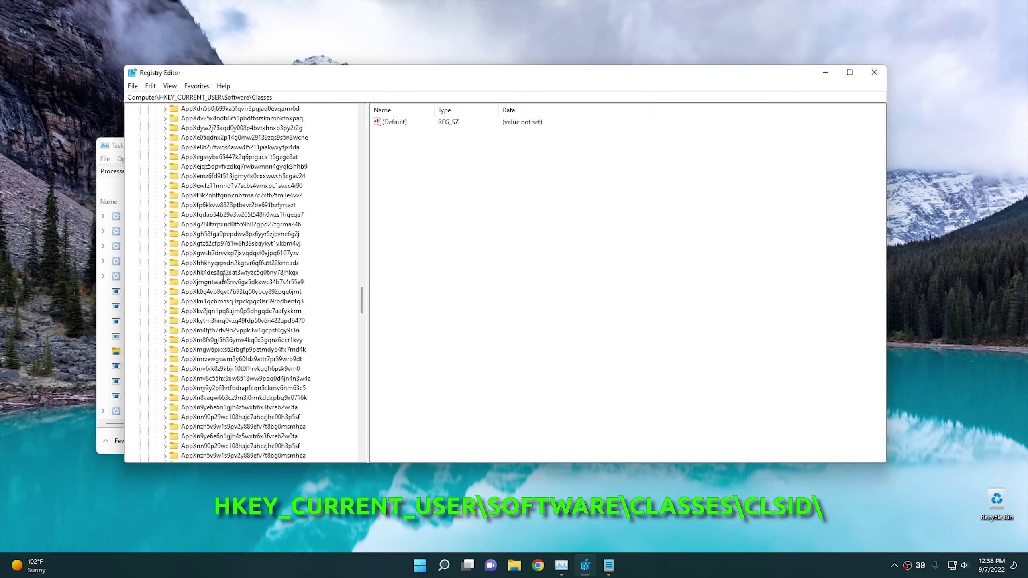
pyautogui.scroll(-7, 225, 278)
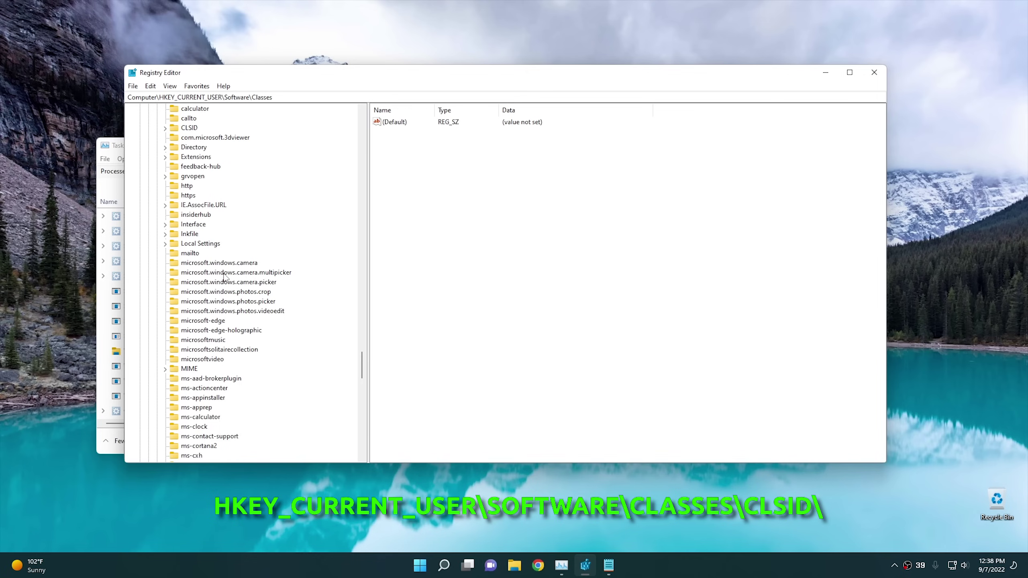
pyautogui.scroll(2, 225, 278)
pyautogui.click(191, 186)
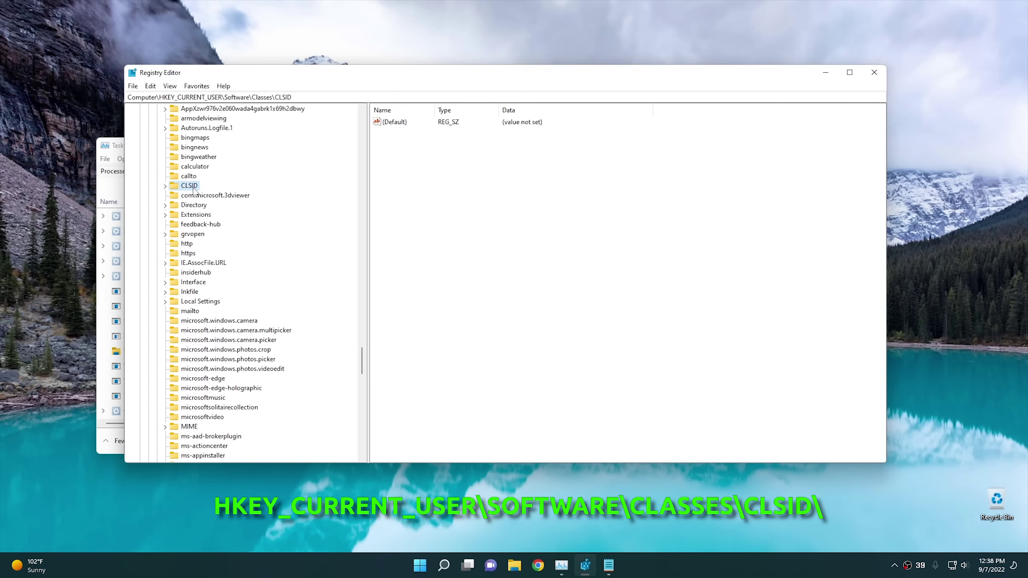
pyautogui.doubleClick(190, 186)
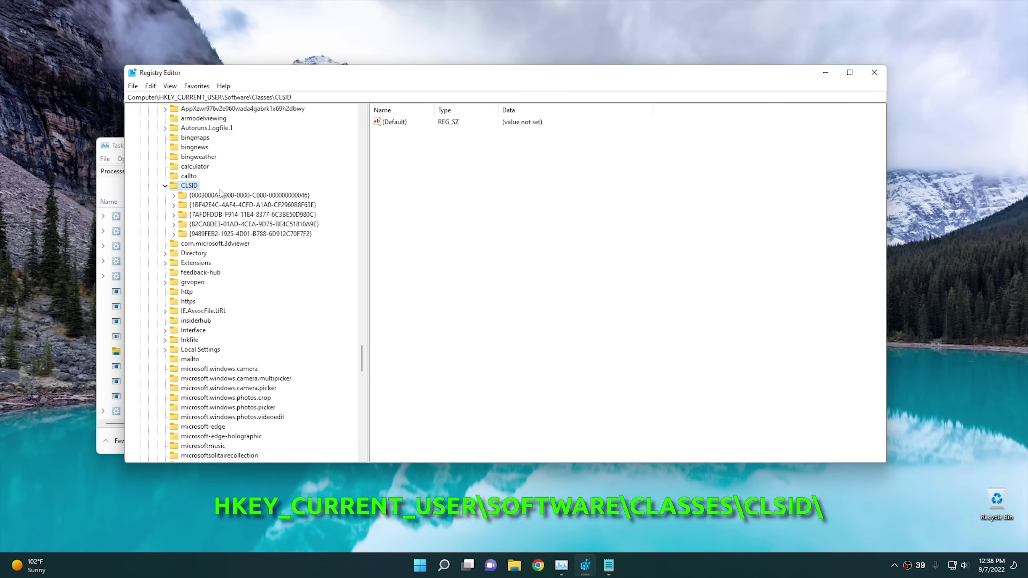
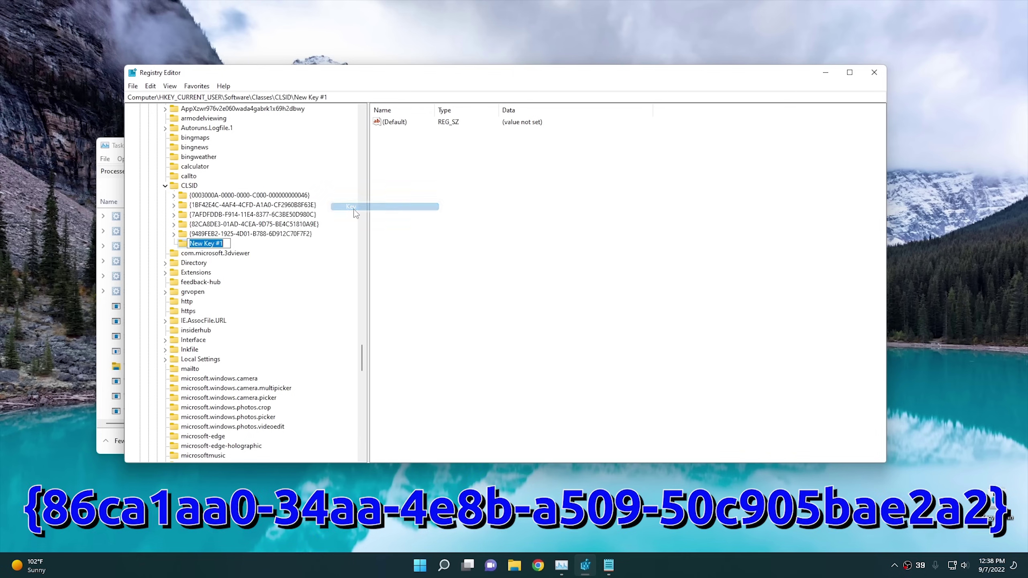
# Name the new key under CLSID {86ca1aa0-34aa-4e8b-a509-50c905bae2a2} by pasting the copied identifier.
pyautogui.rightClick(205, 243)
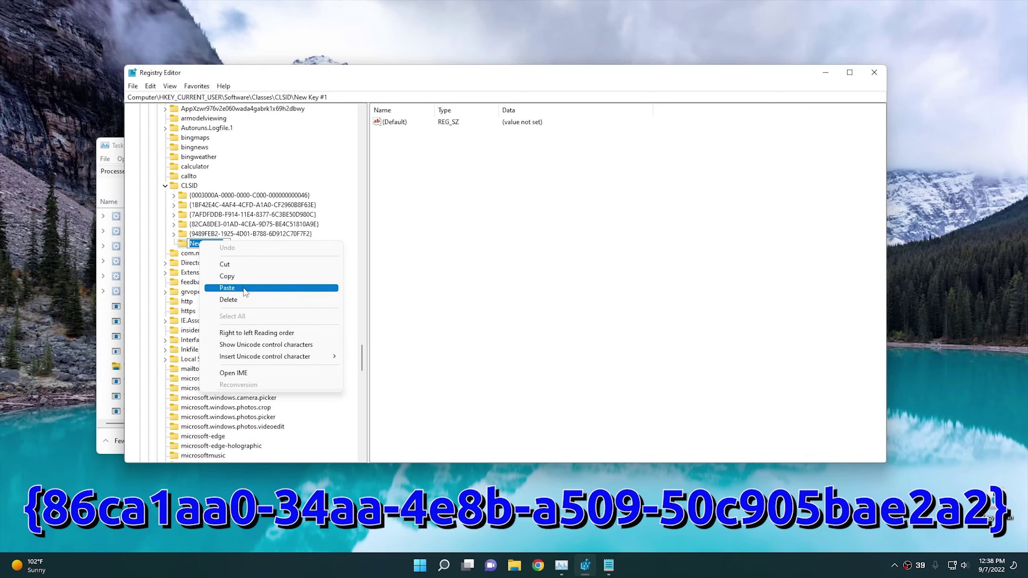
pyautogui.click(227, 287)
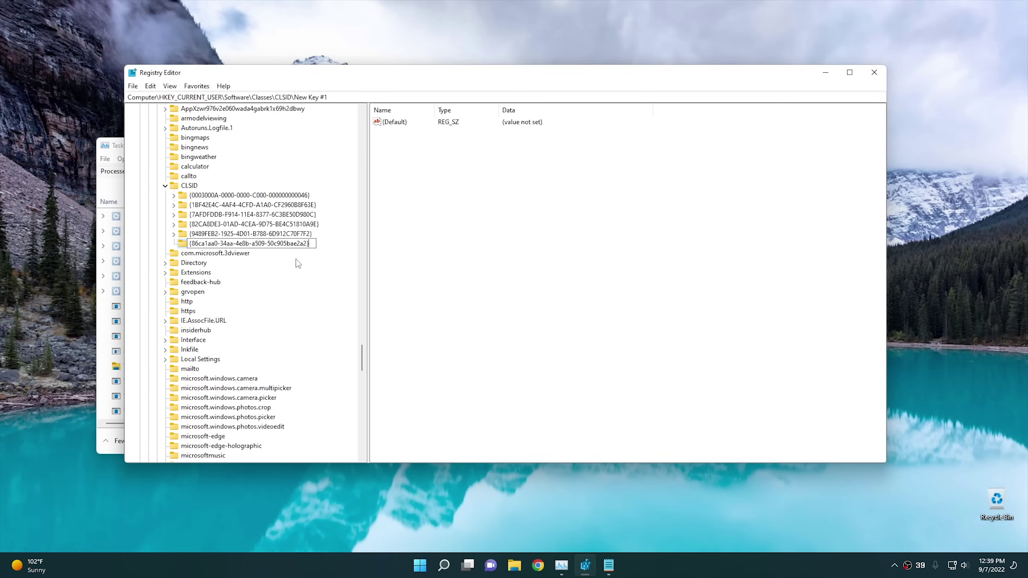
pyautogui.press('Return')
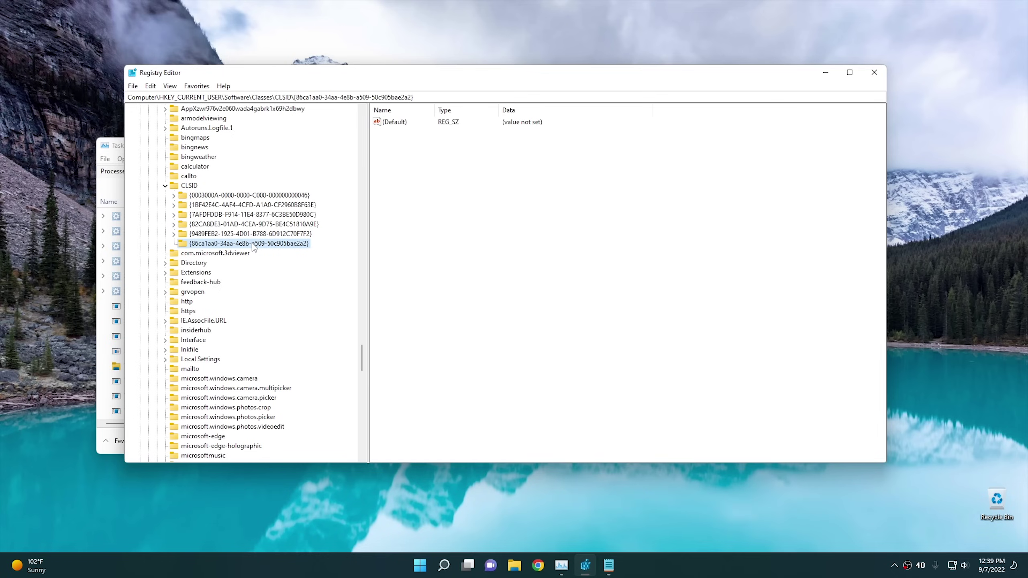
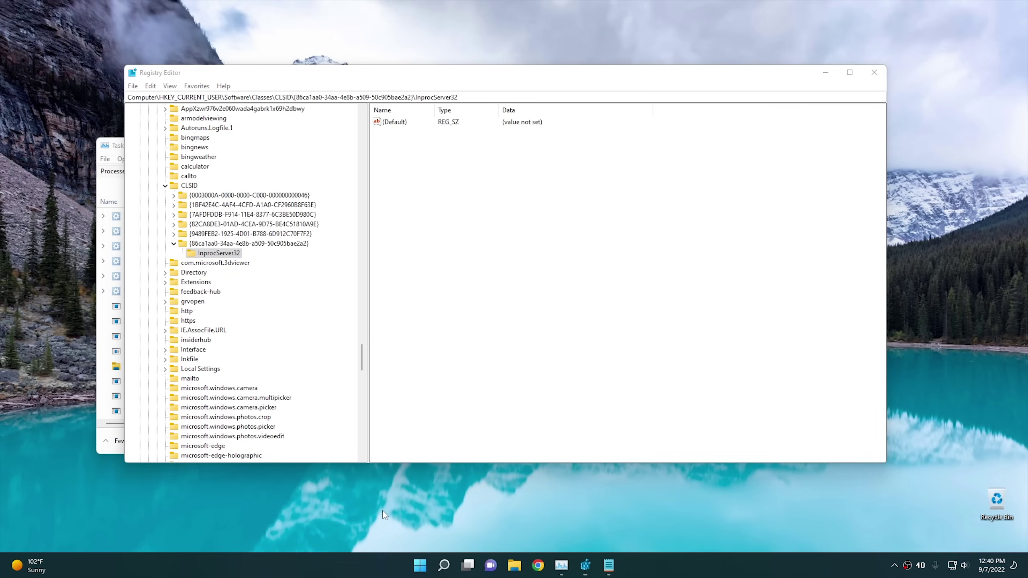
# Open the desktop context menu and expand it to show more options, twice, to examine both menu styles.
pyautogui.rightClick(385, 533)
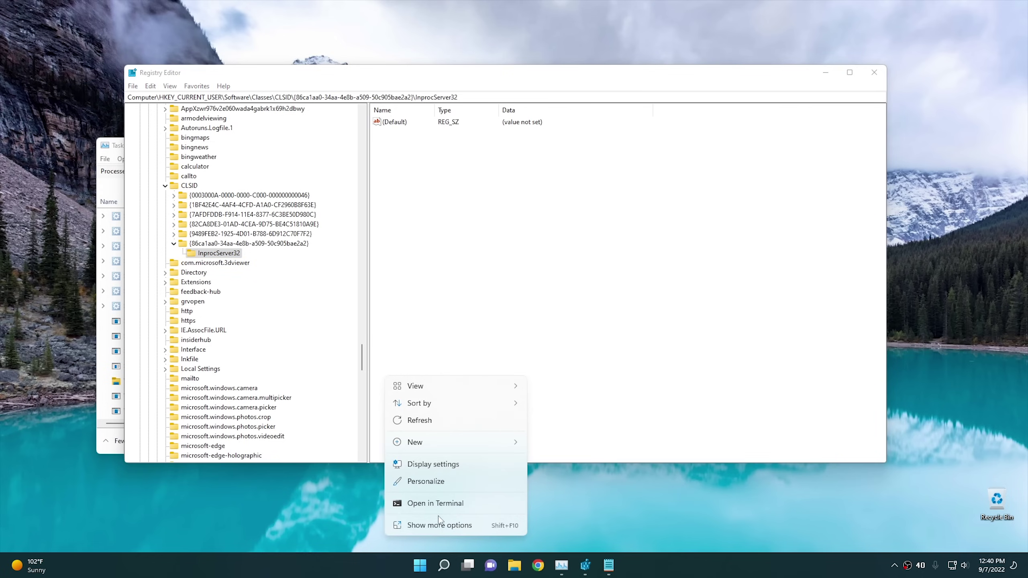
pyautogui.click(435, 526)
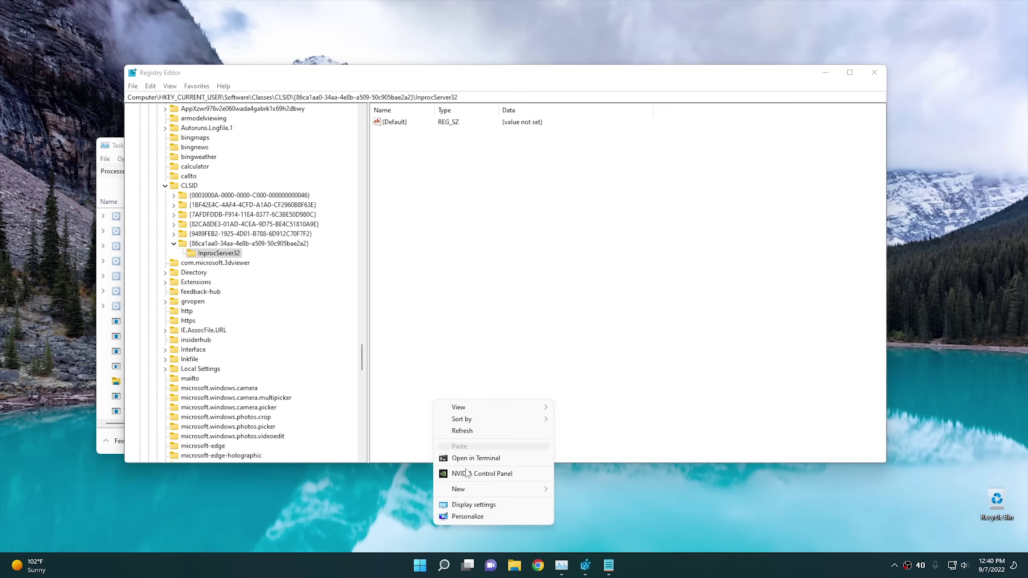
pyautogui.click(389, 502)
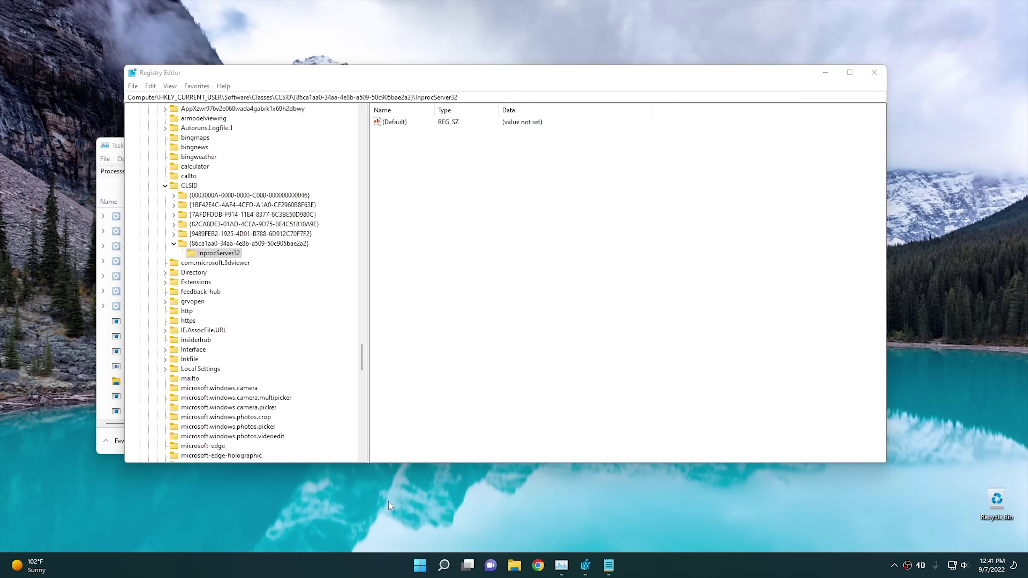
pyautogui.rightClick(389, 501)
pyautogui.click(453, 517)
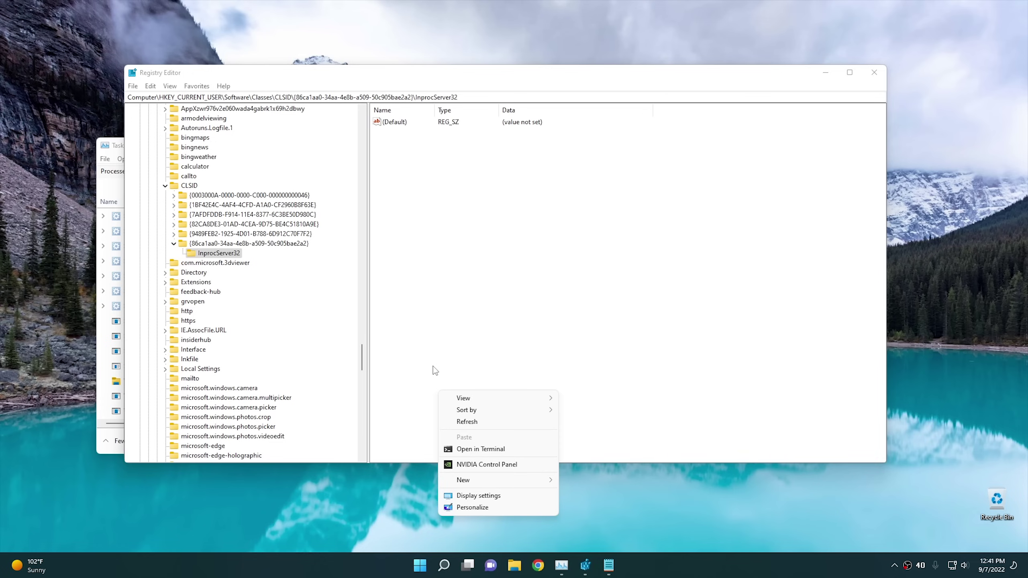
# Save the (Default) string value of the InprocServer32 key with blank value data.
pyautogui.click(419, 324)
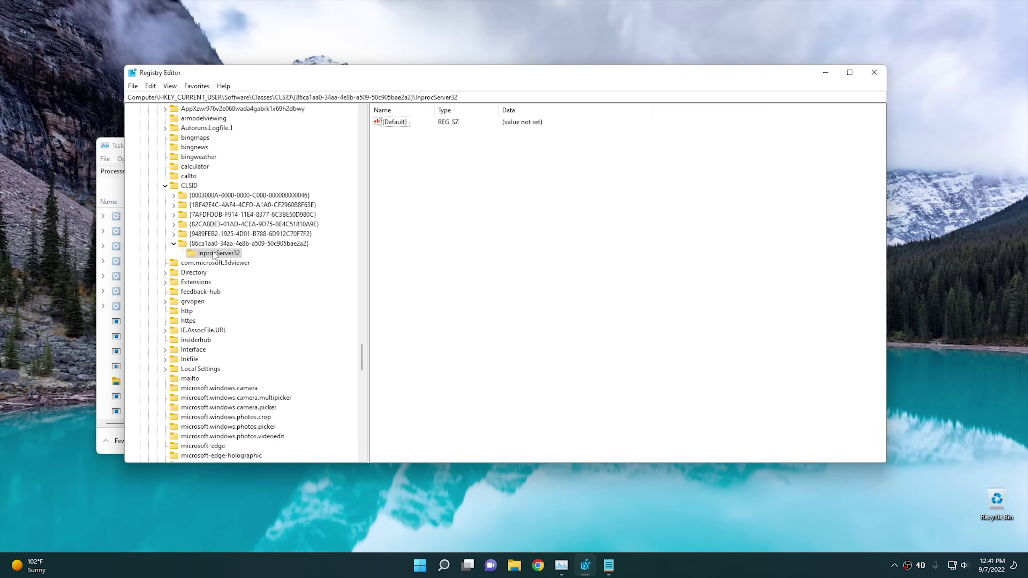
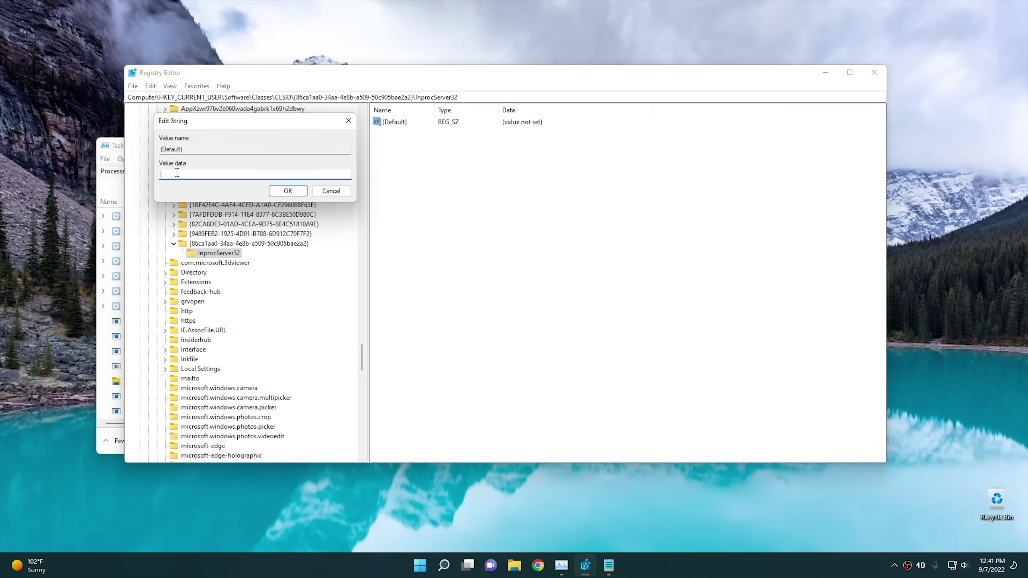
pyautogui.click(291, 194)
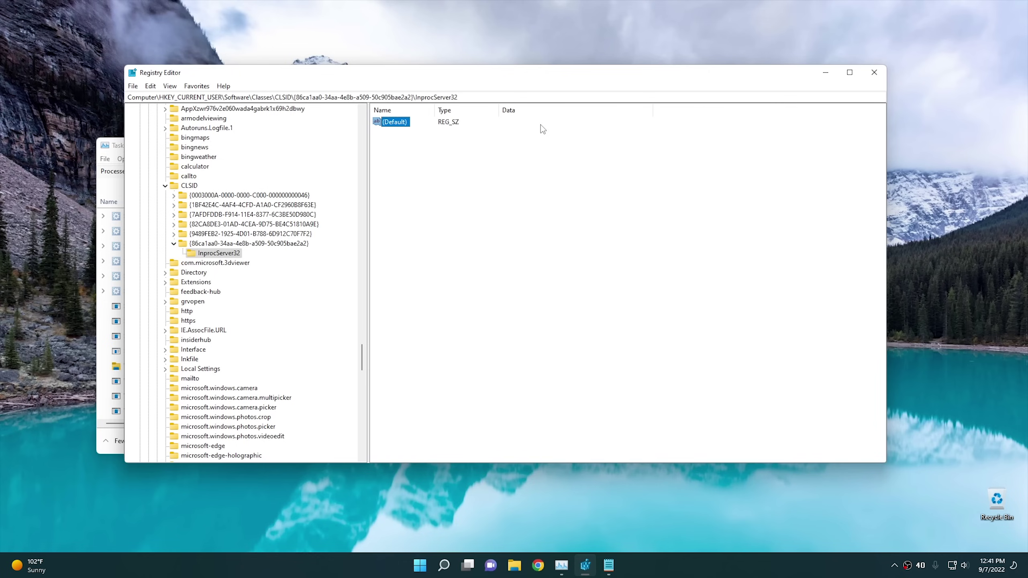
pyautogui.click(502, 180)
# Switch to Task Manager, restart the Windows Explorer process, and open the desktop context menu to check its style.
pyautogui.click(118, 150)
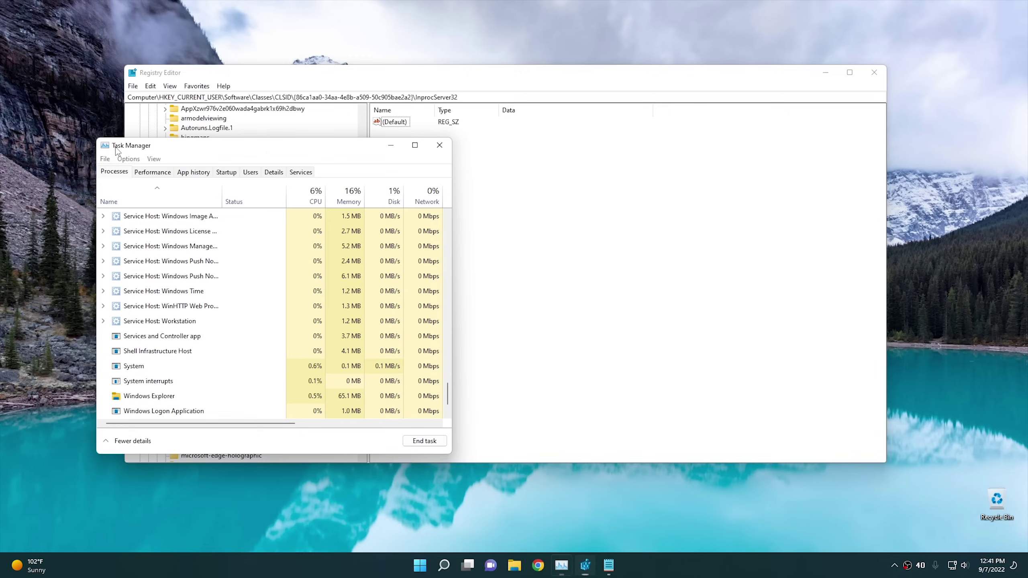
pyautogui.click(190, 411)
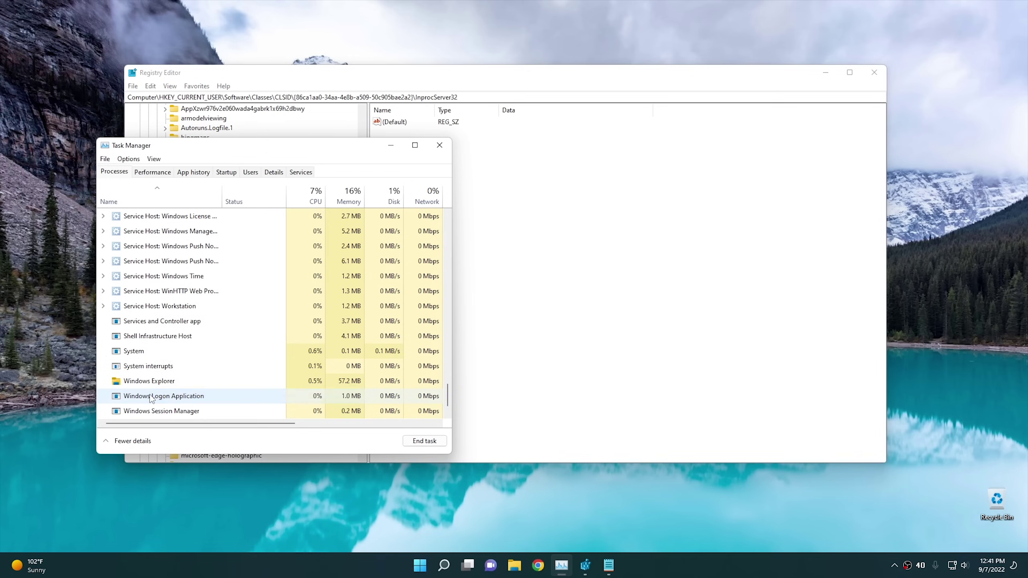
pyautogui.click(197, 379)
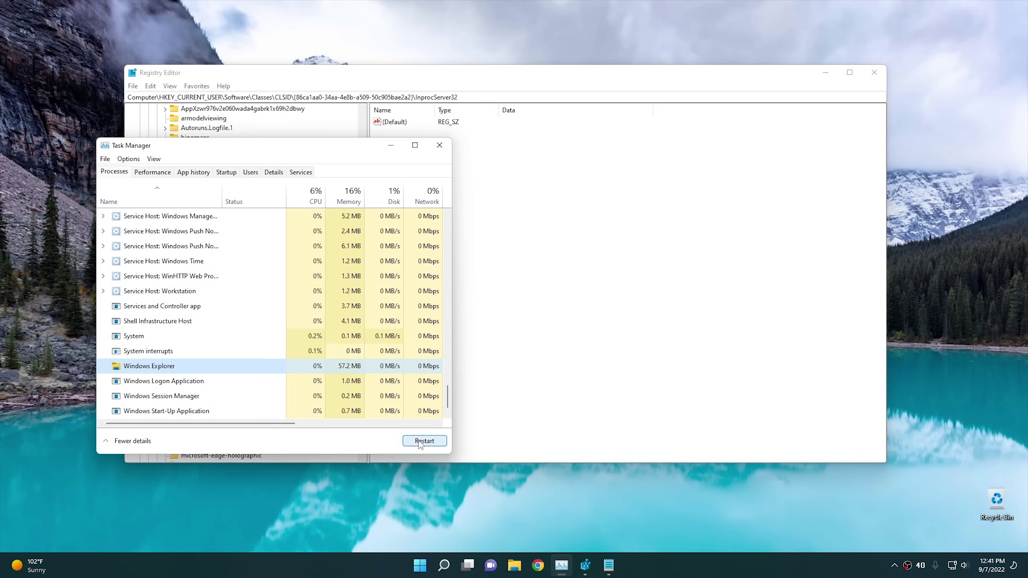
pyautogui.click(420, 442)
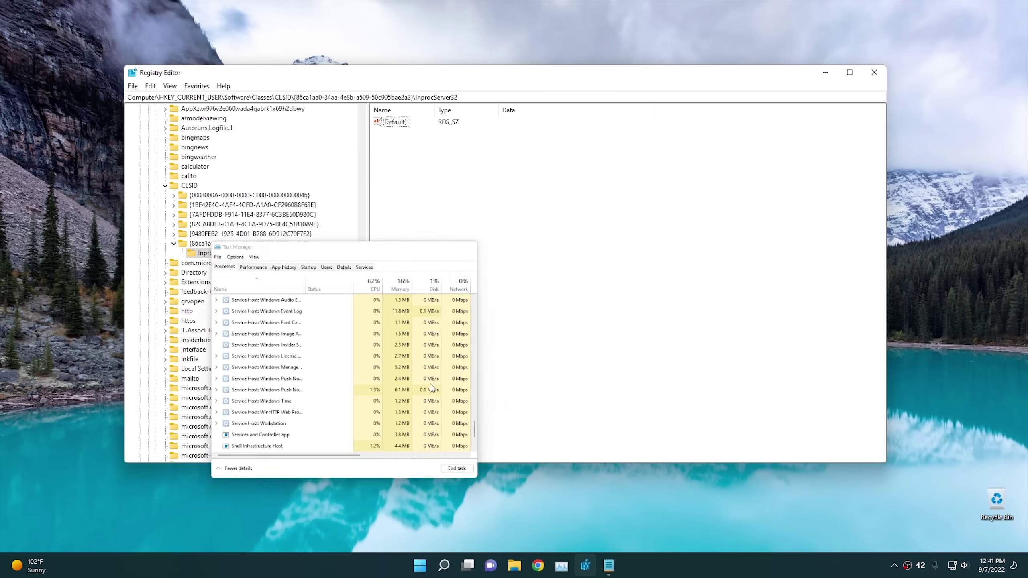
pyautogui.rightClick(462, 510)
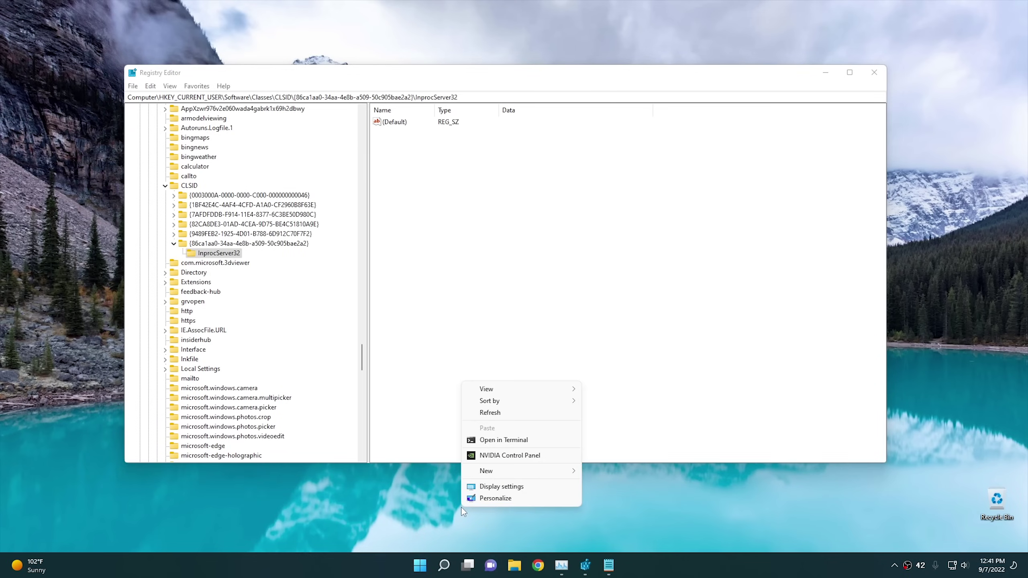